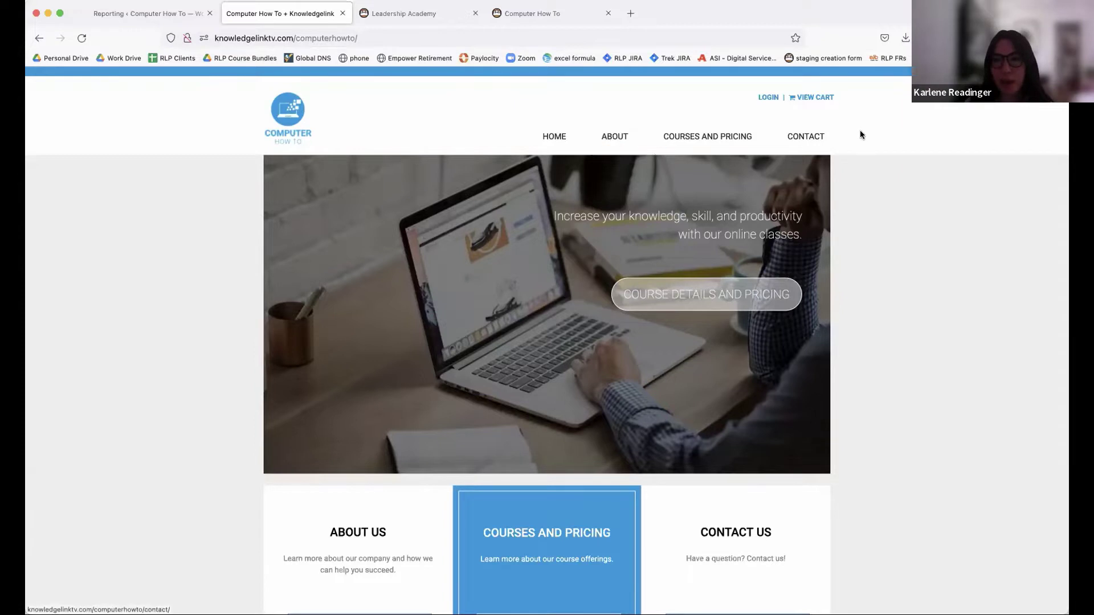
- From Courses and Pricing, add the Excel Basics course to the cart for a $49.99 total
click(737, 137)
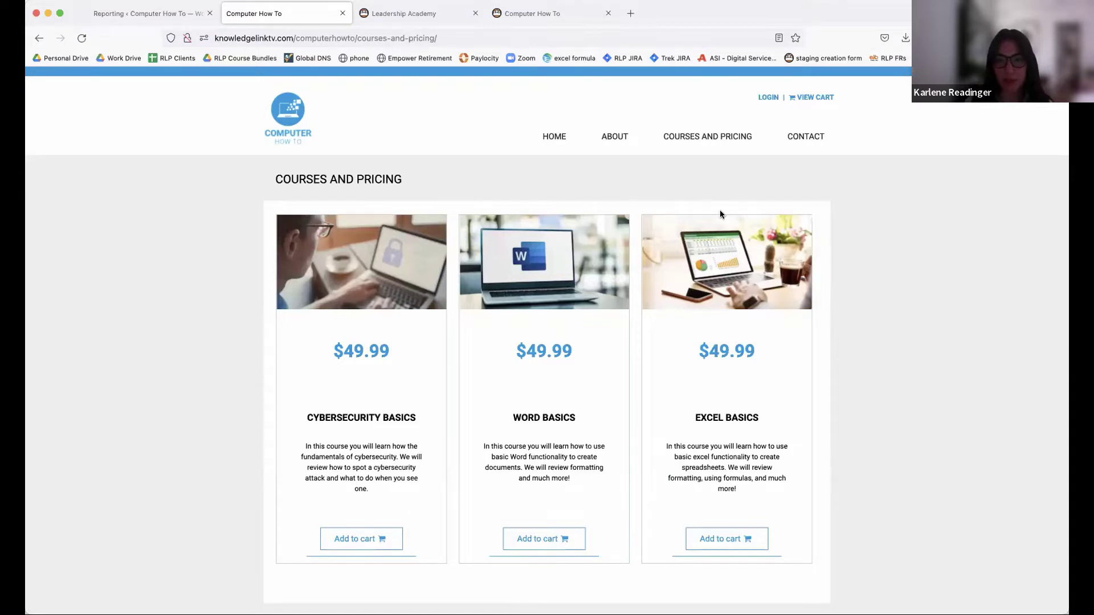
click(727, 539)
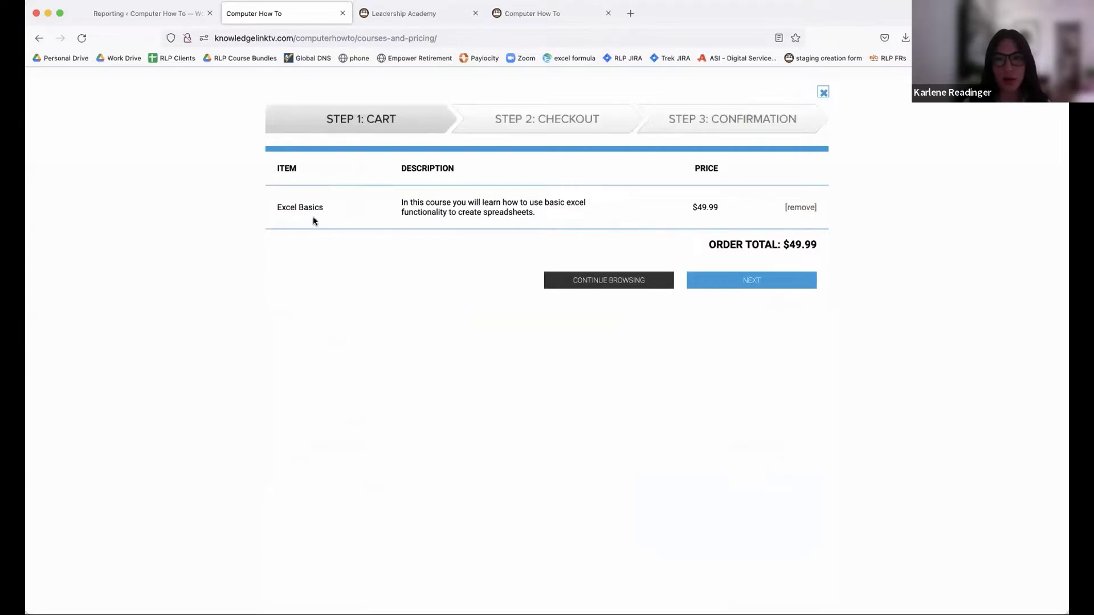
- Proceed from the cart to checkout and enter the member's first and last name
click(754, 285)
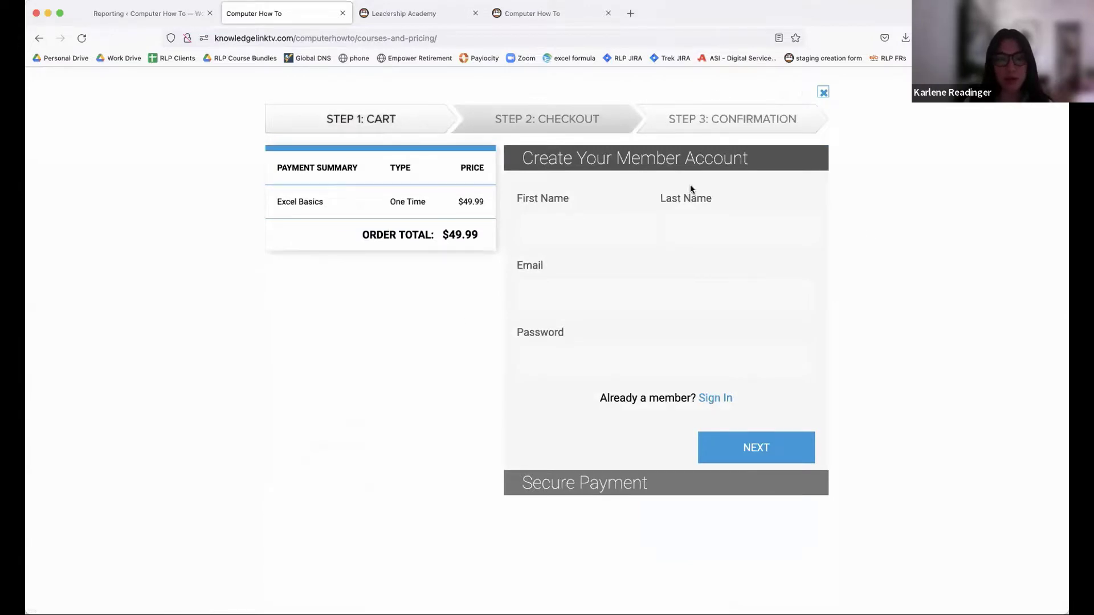
click(578, 214)
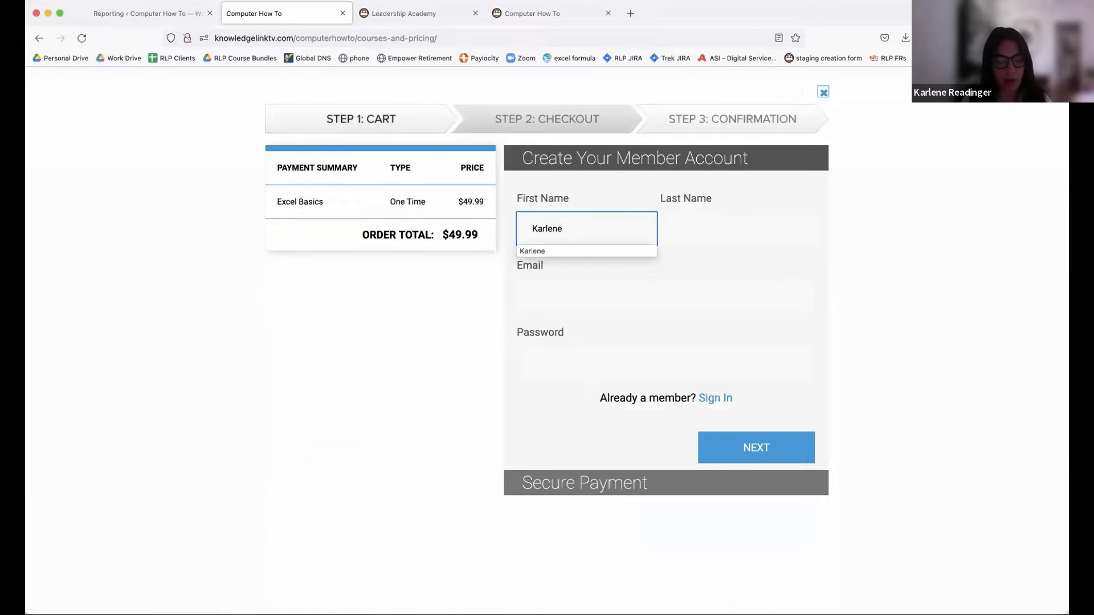
key(Tab)
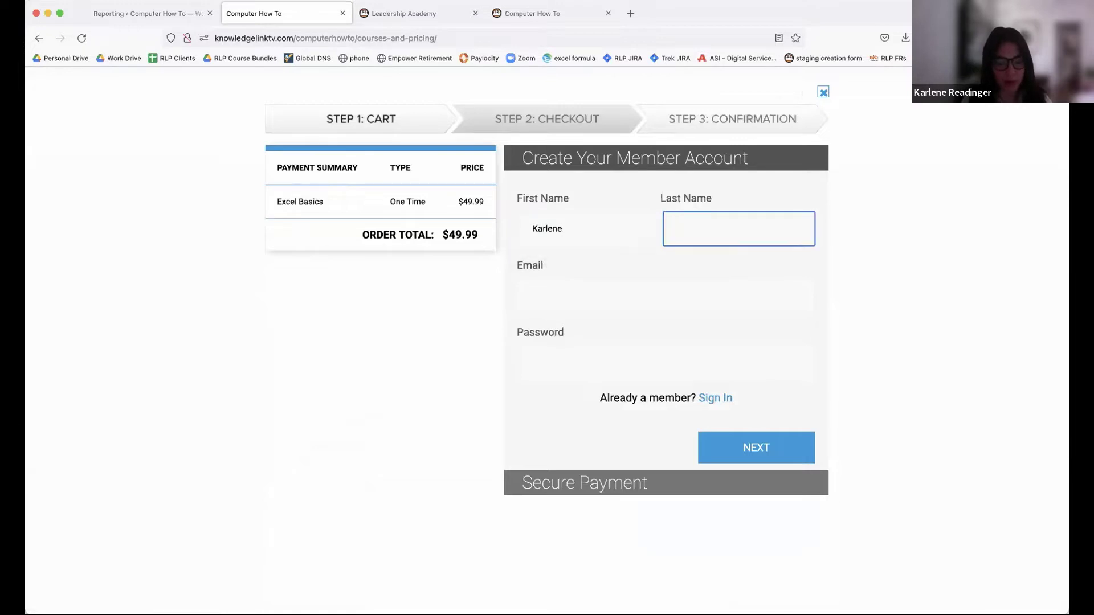
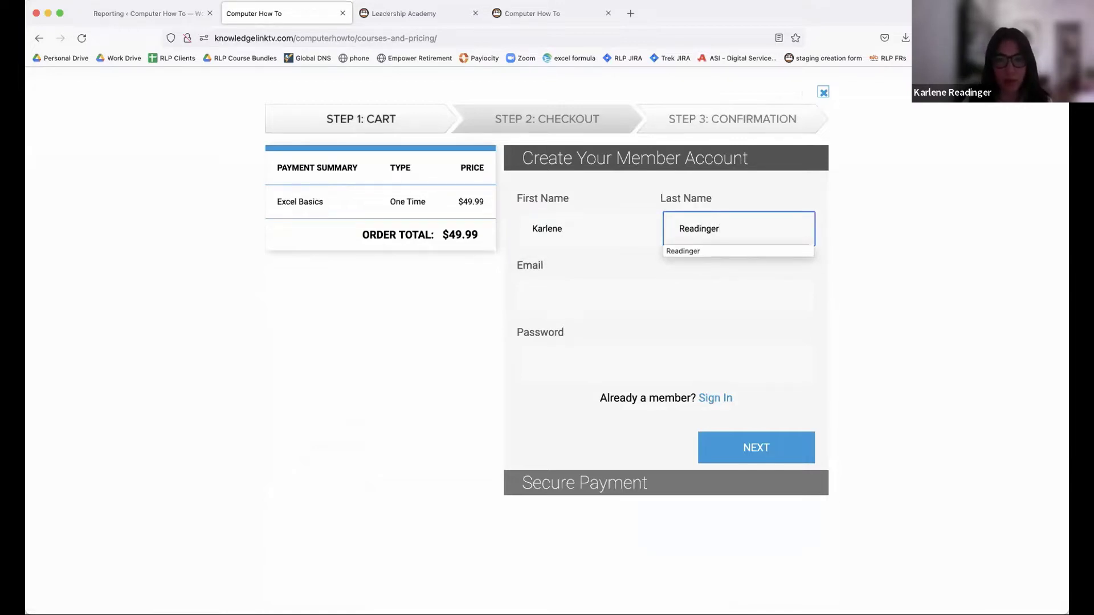
- Enter the member's email address and an account password
click(604, 302)
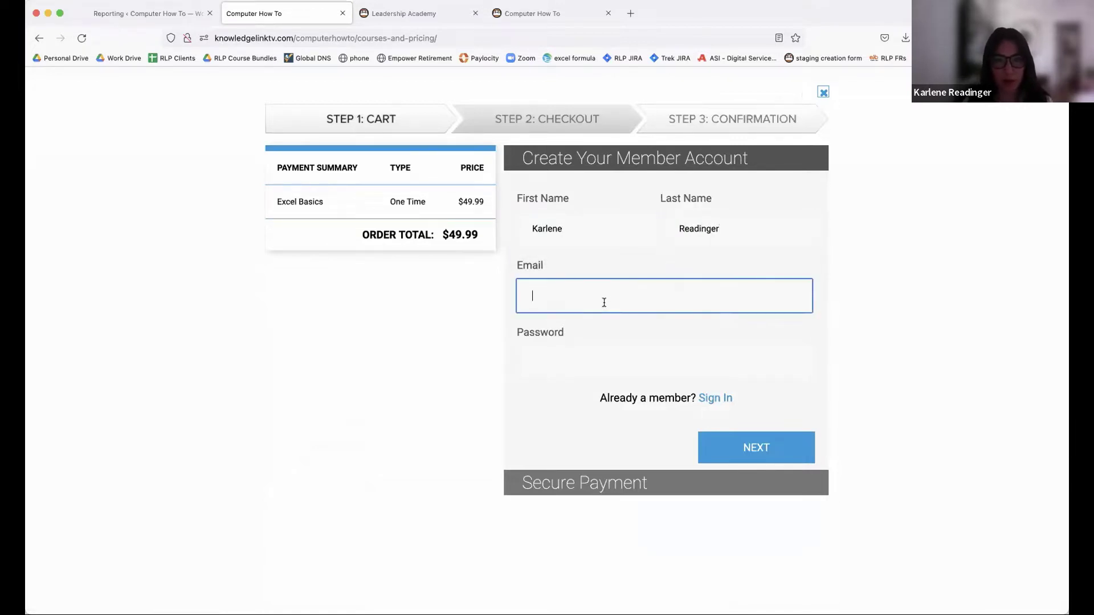
click(604, 302)
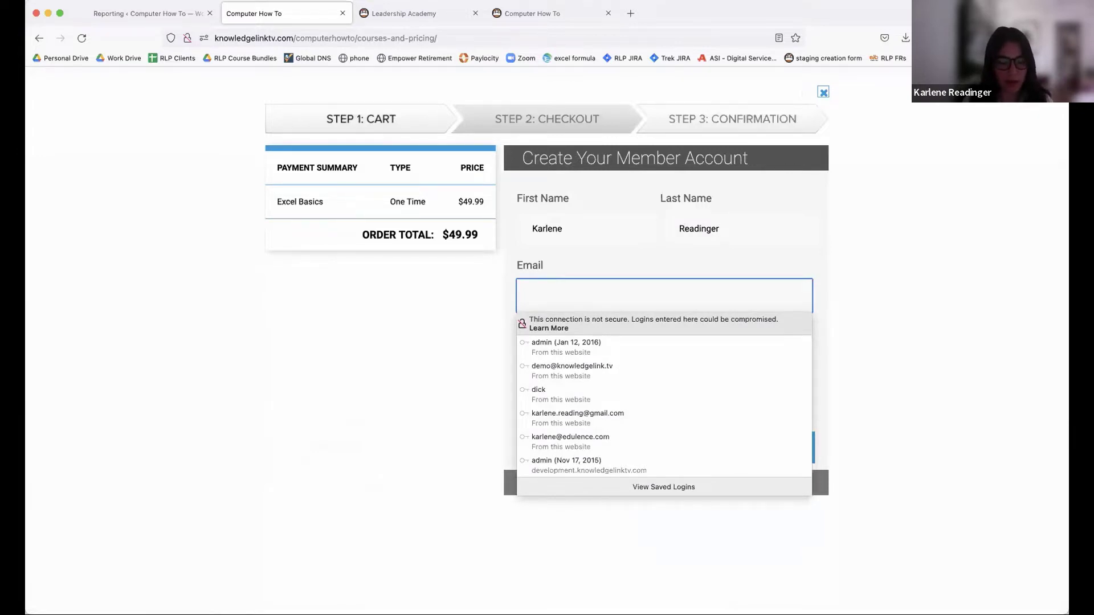
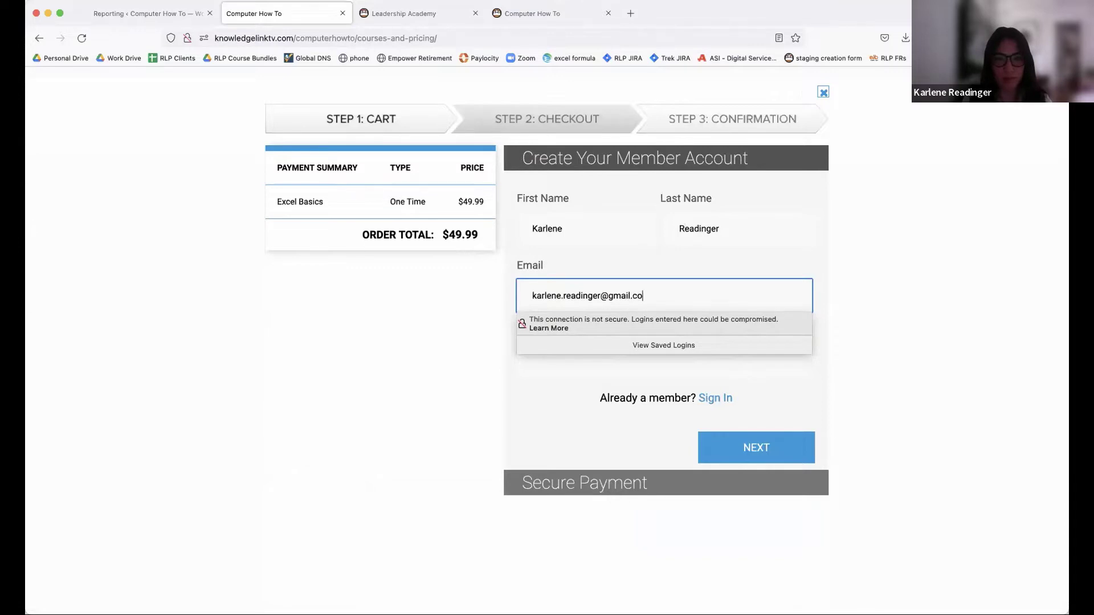
key(Tab)
text(•)
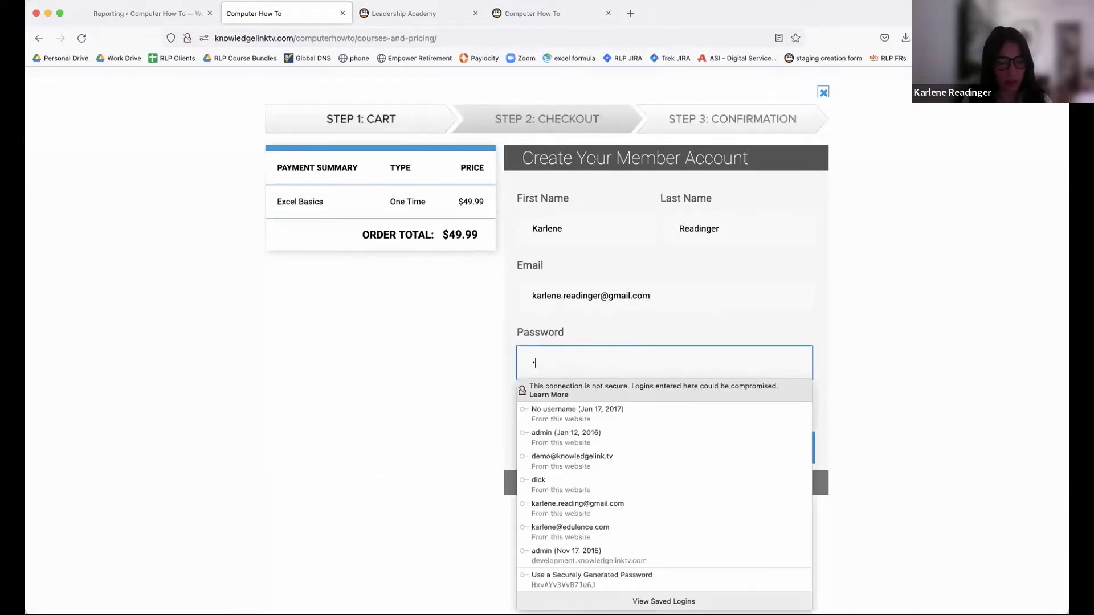
text(••••)
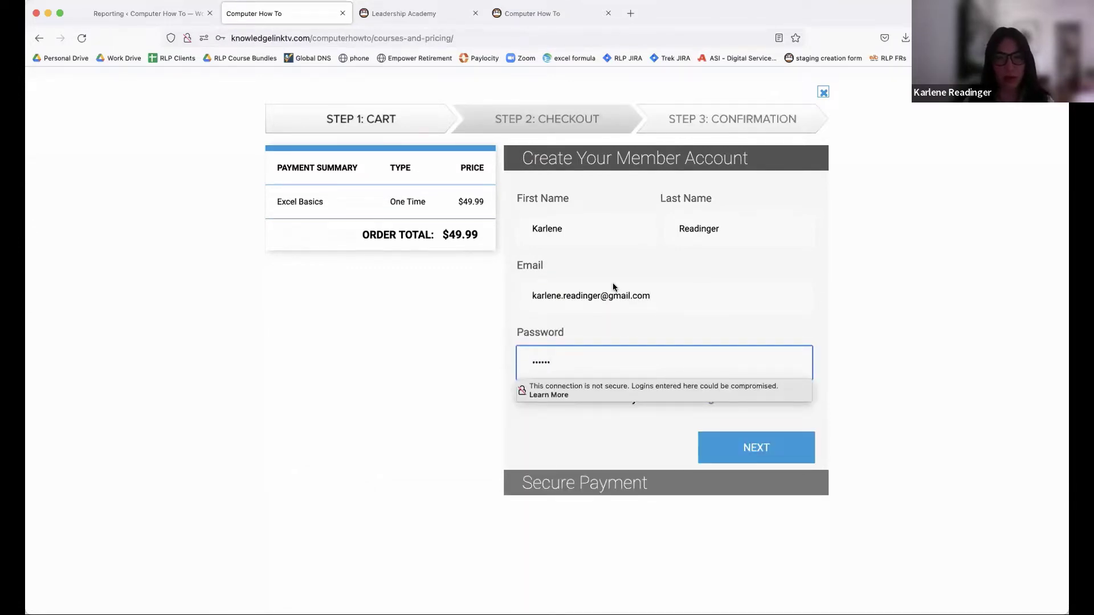
key(shift+Tab)
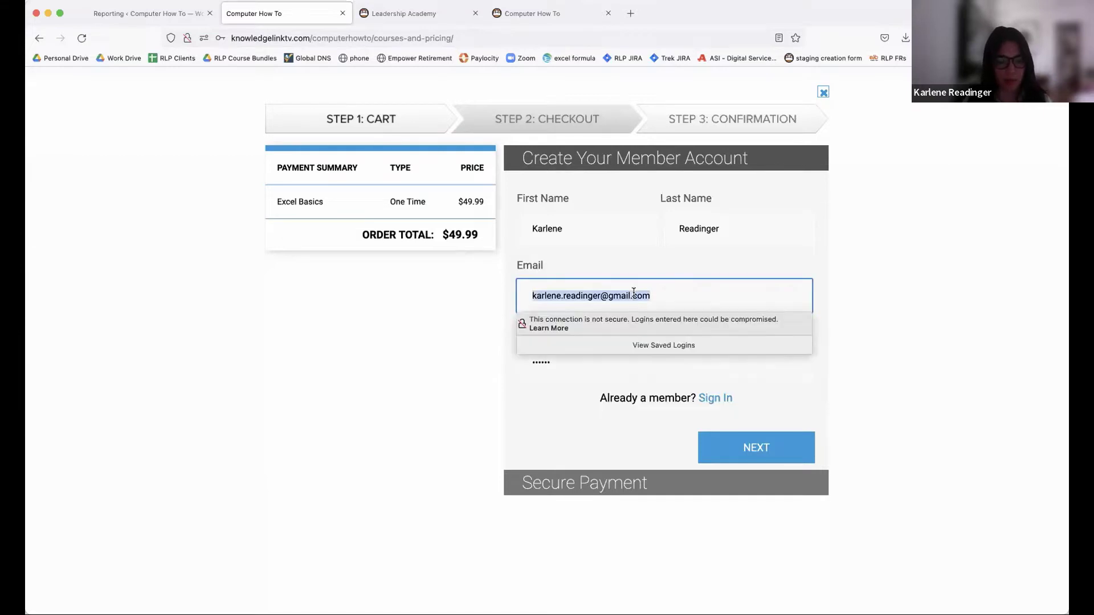
- Submit the new account details, declining Firefox's save-login prompt, to reach payment
click(765, 448)
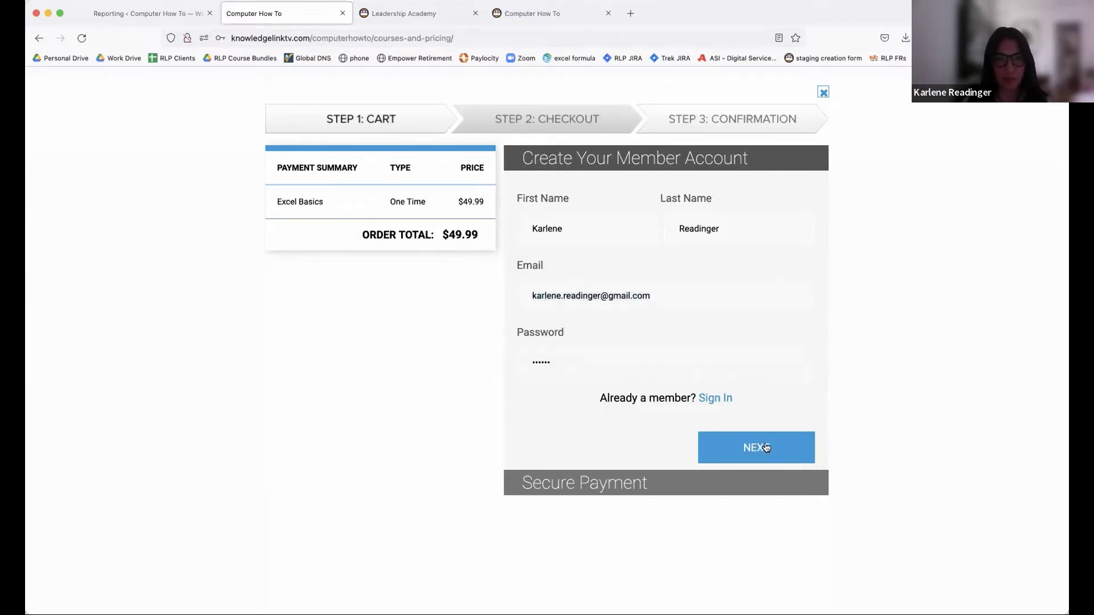
click(353, 194)
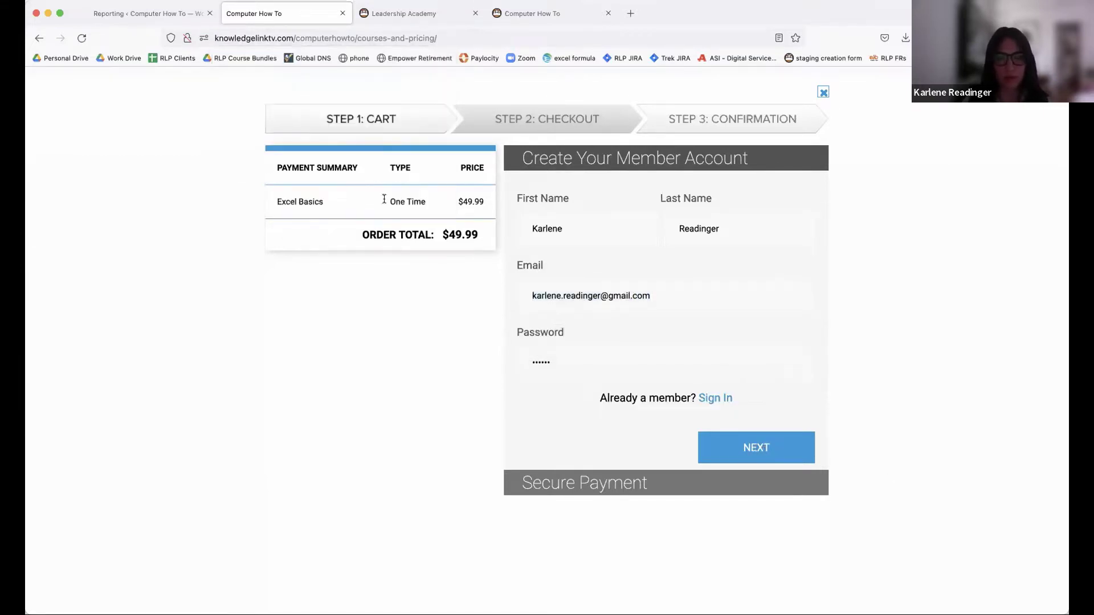
click(766, 450)
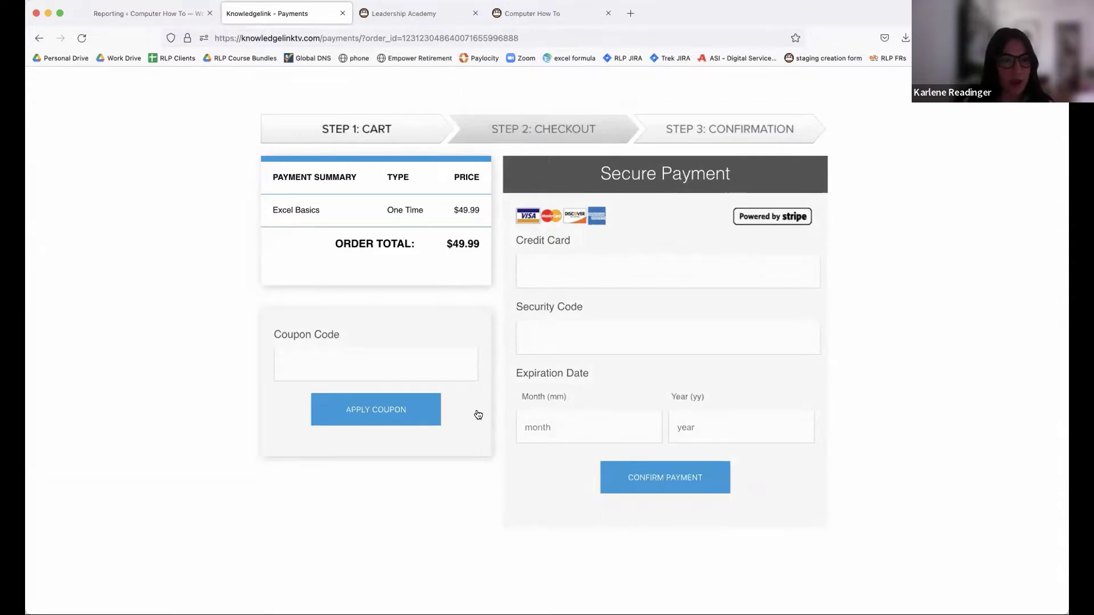
- Apply coupon code FREE to drop the Excel Basics total to $0.00 and confirm the order
click(347, 367)
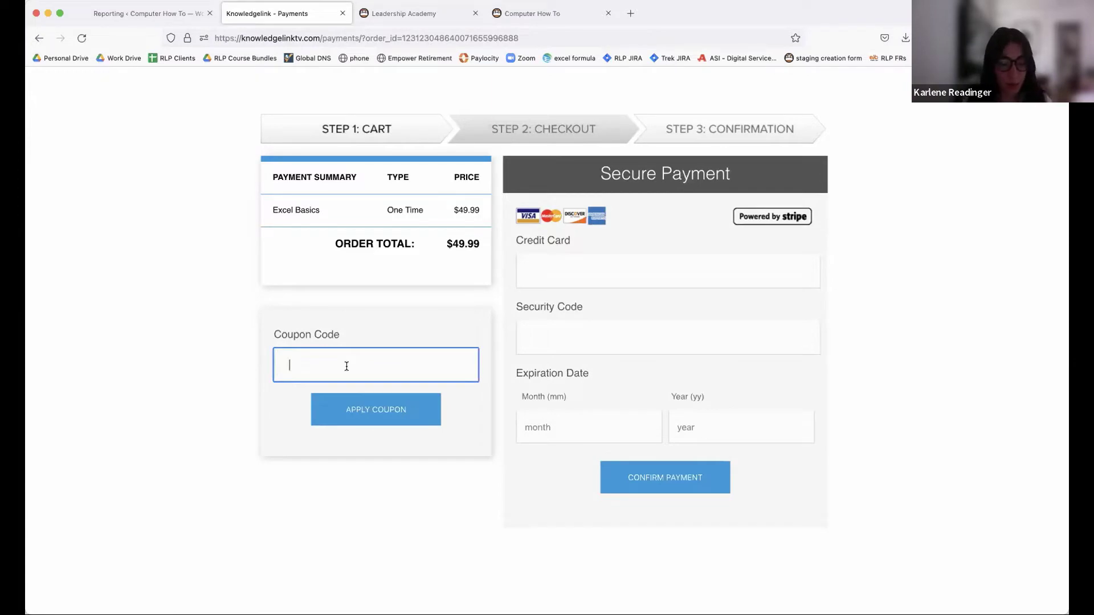
text(FREE)
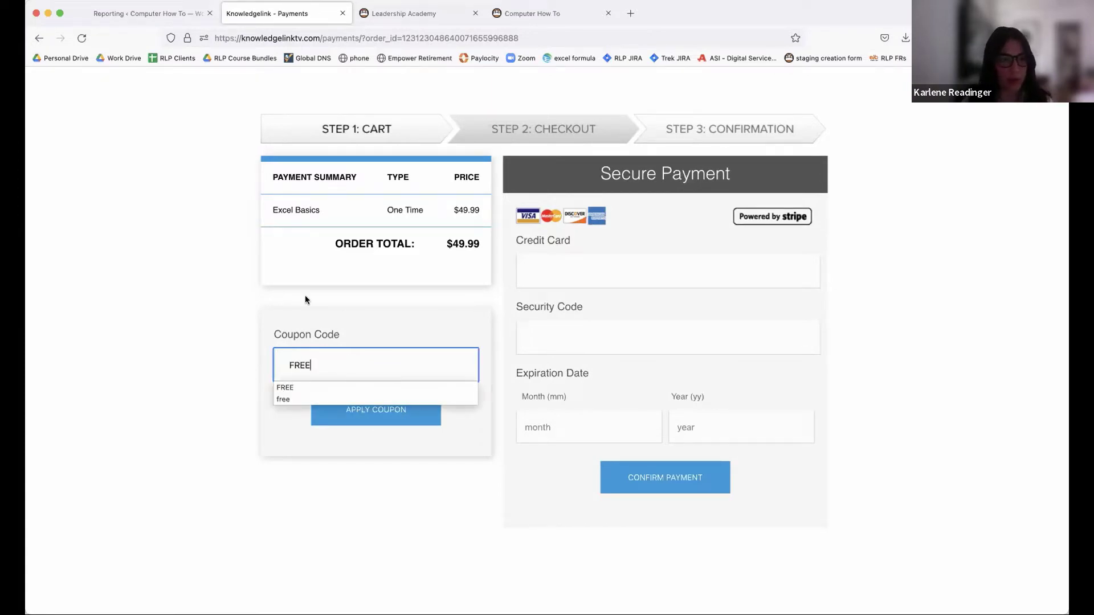
click(407, 413)
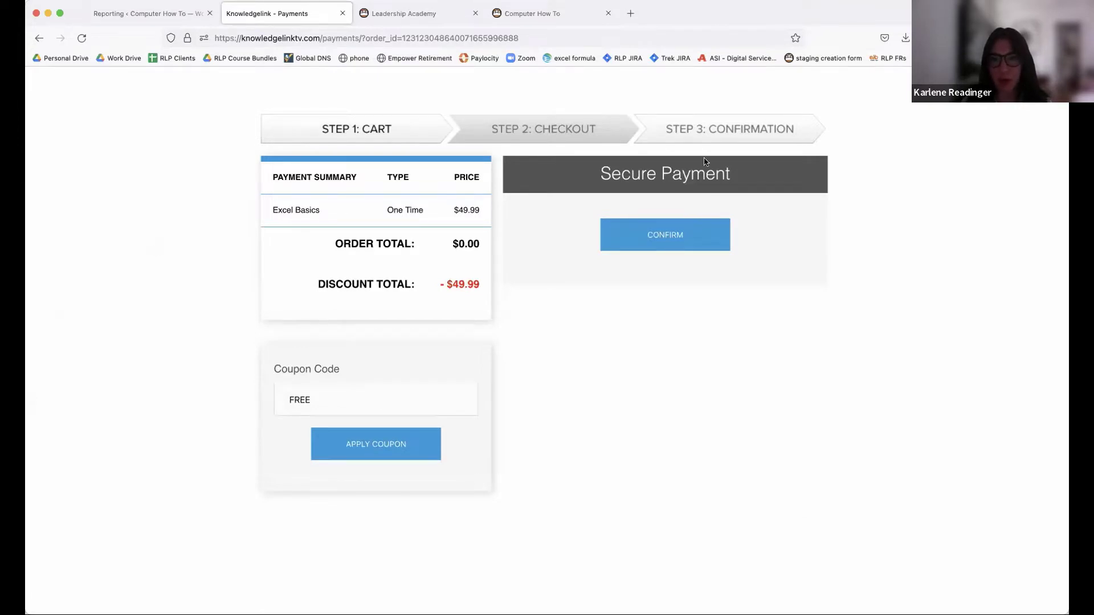
click(675, 233)
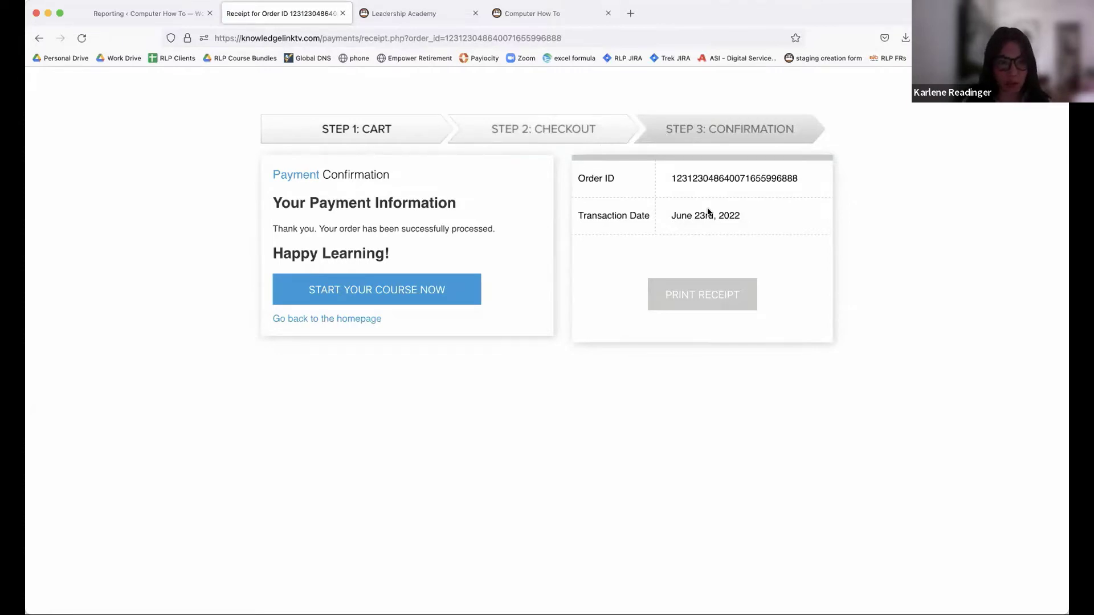
- Sign in to the Computer How To site with the saved email and password, declining to save the login
click(370, 291)
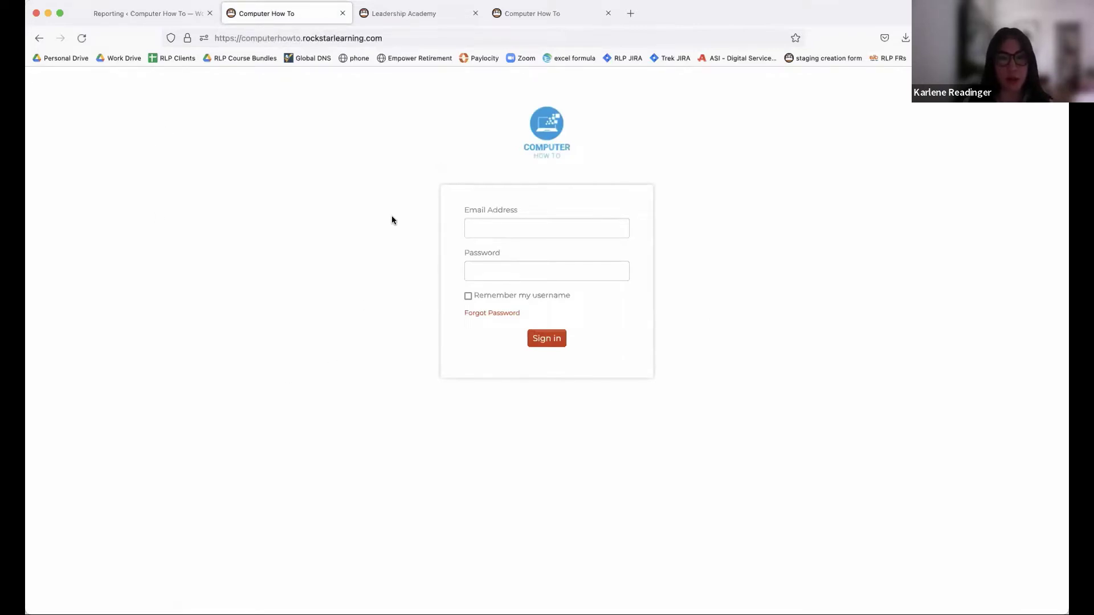
click(488, 228)
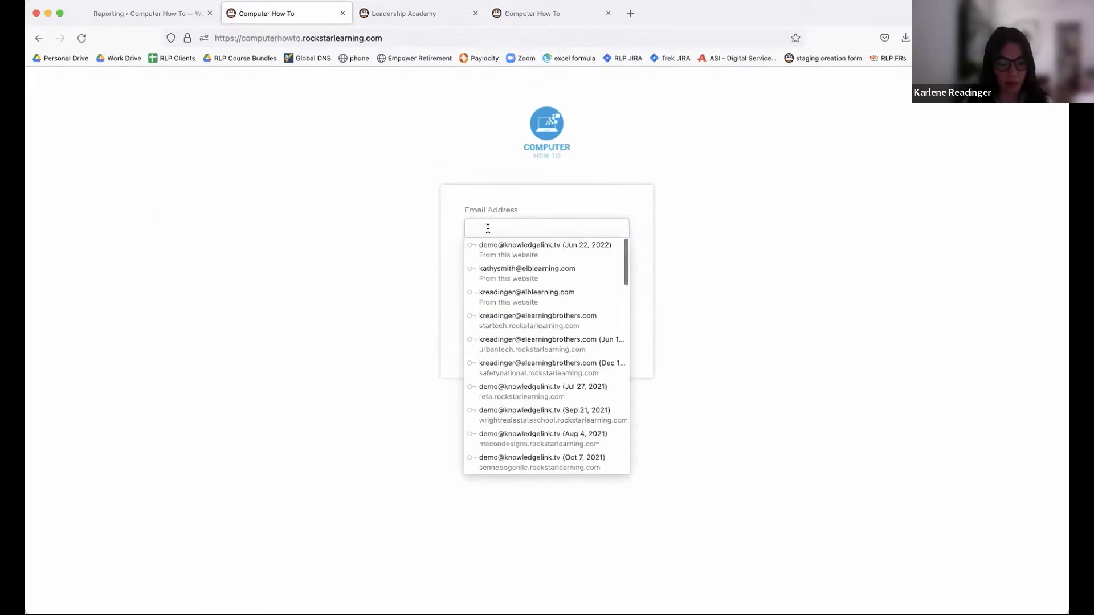
key(Down)
key(Return)
click(541, 273)
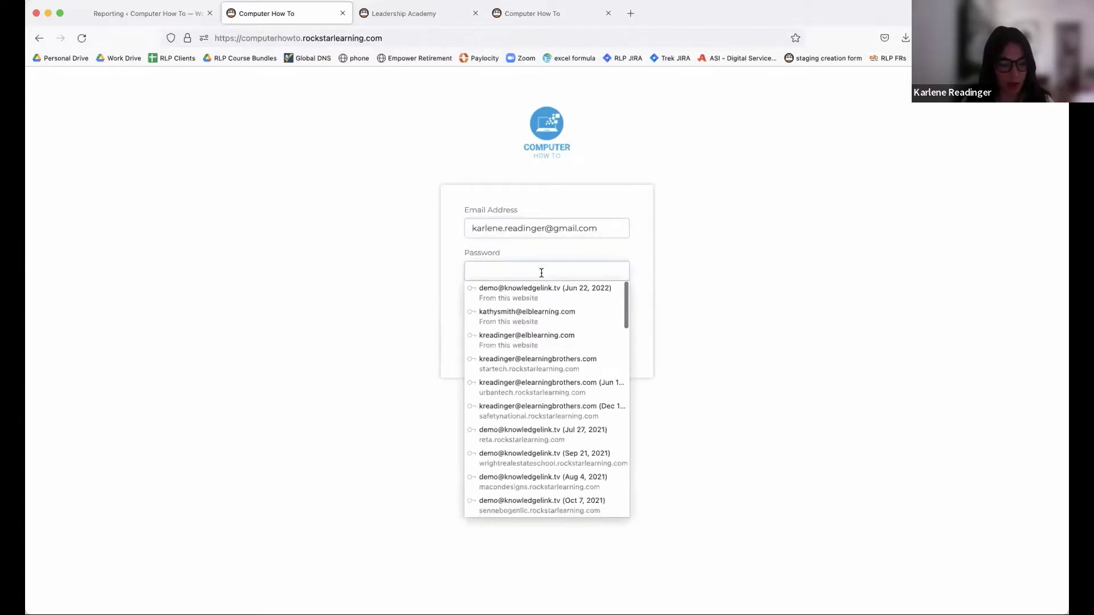
text(••••••)
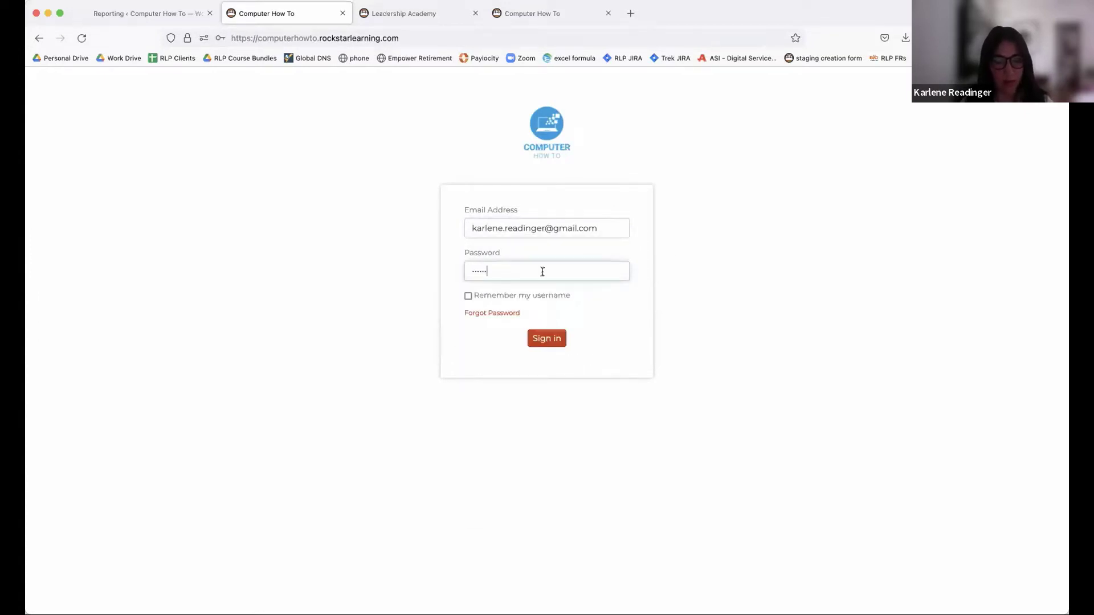
click(544, 339)
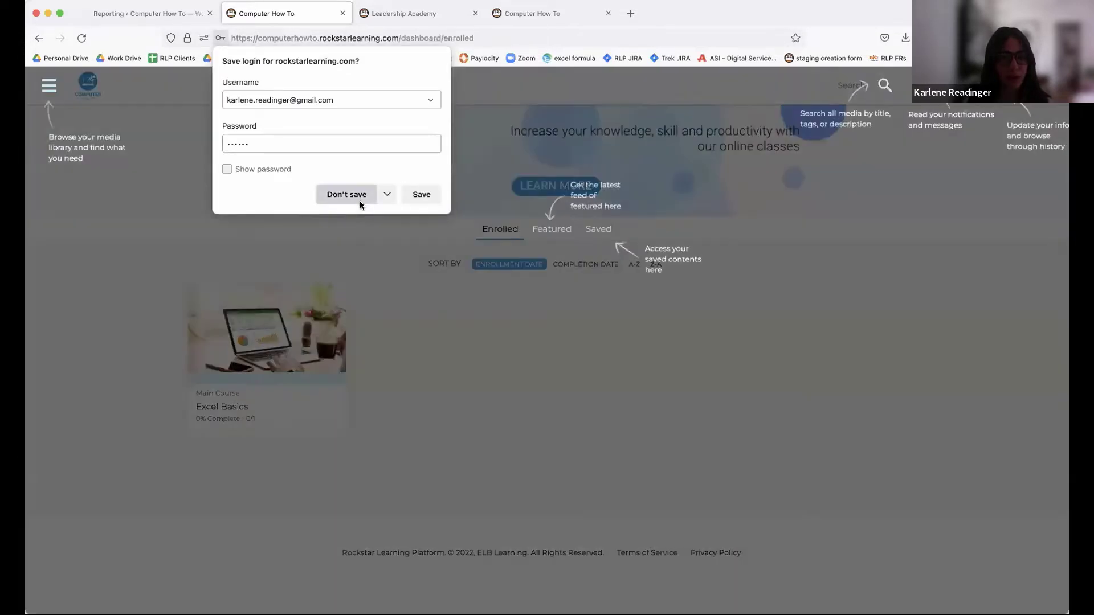
click(360, 195)
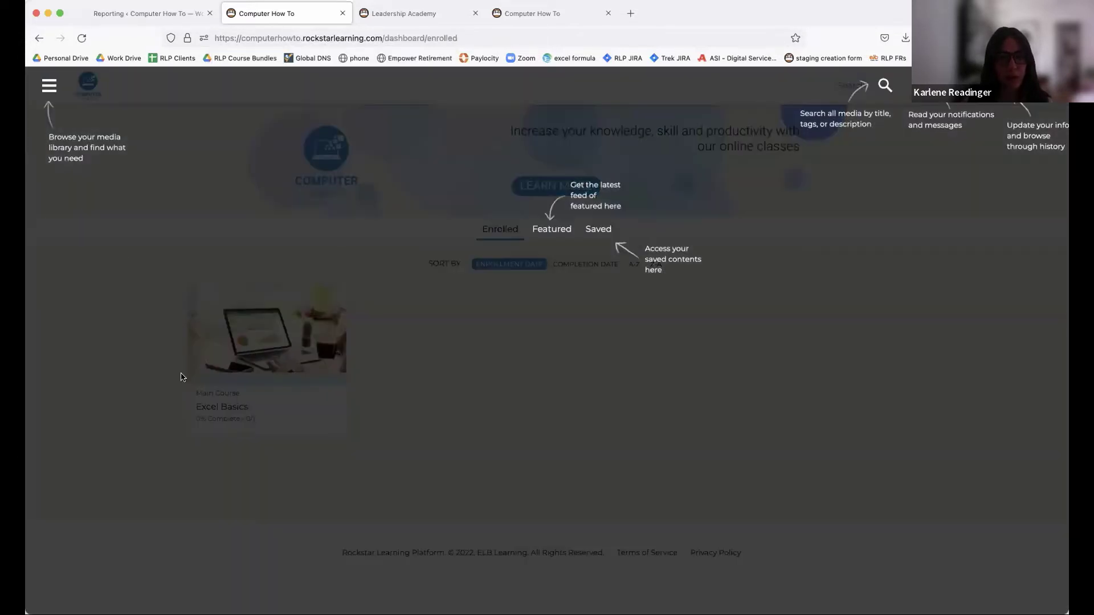
- Close the dashboard tour and open the knowledgelinktv storefront via the banner's LEARN MORE
click(693, 216)
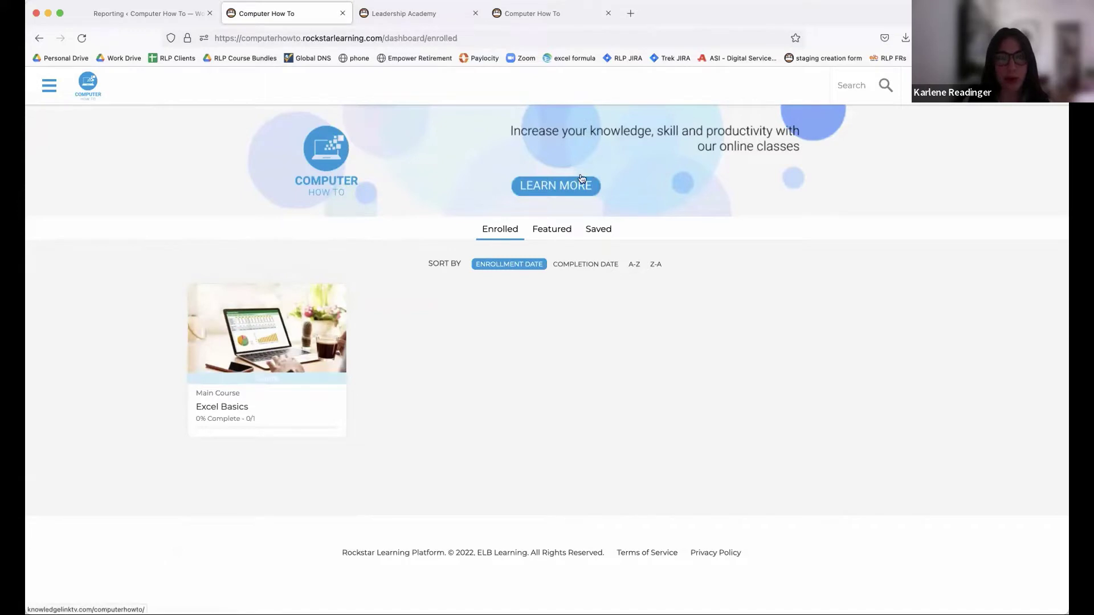
click(550, 185)
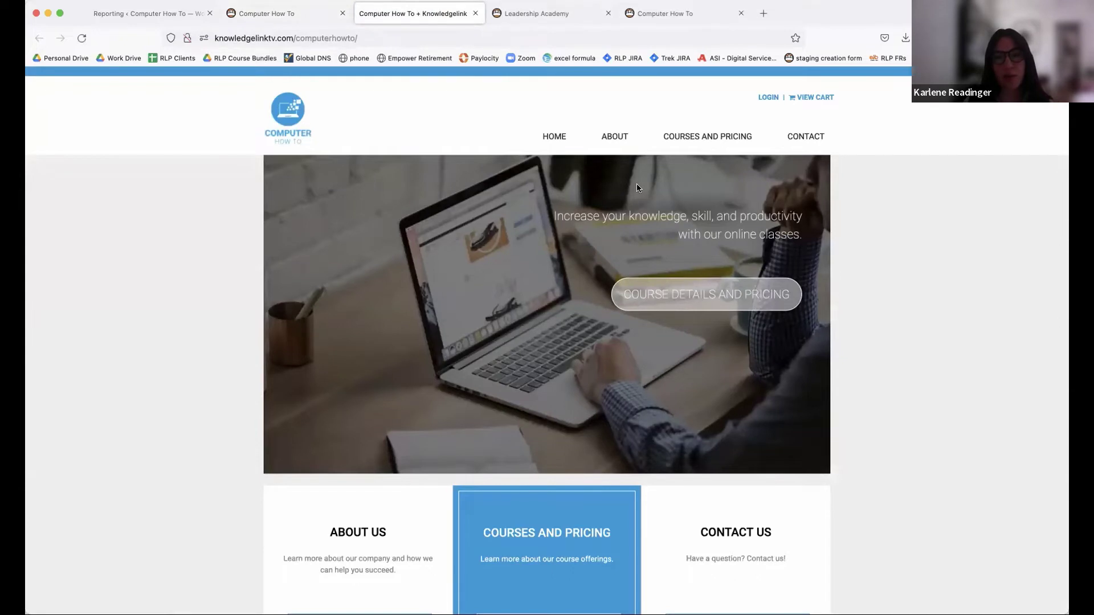
- View the storefront's Courses and Pricing page, then switch to the Reporting tab
click(707, 136)
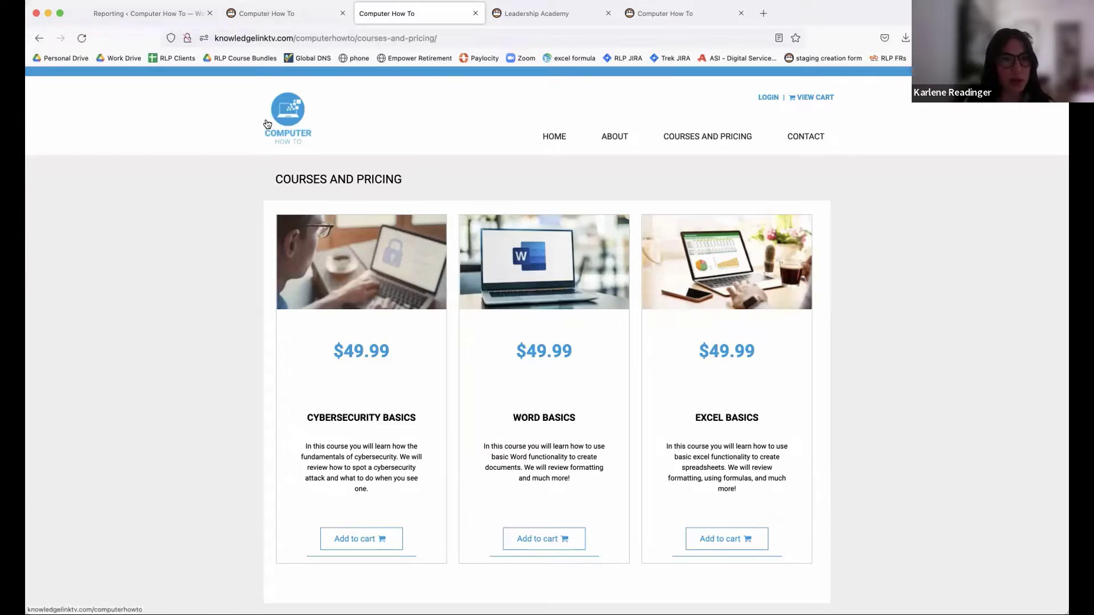
click(150, 13)
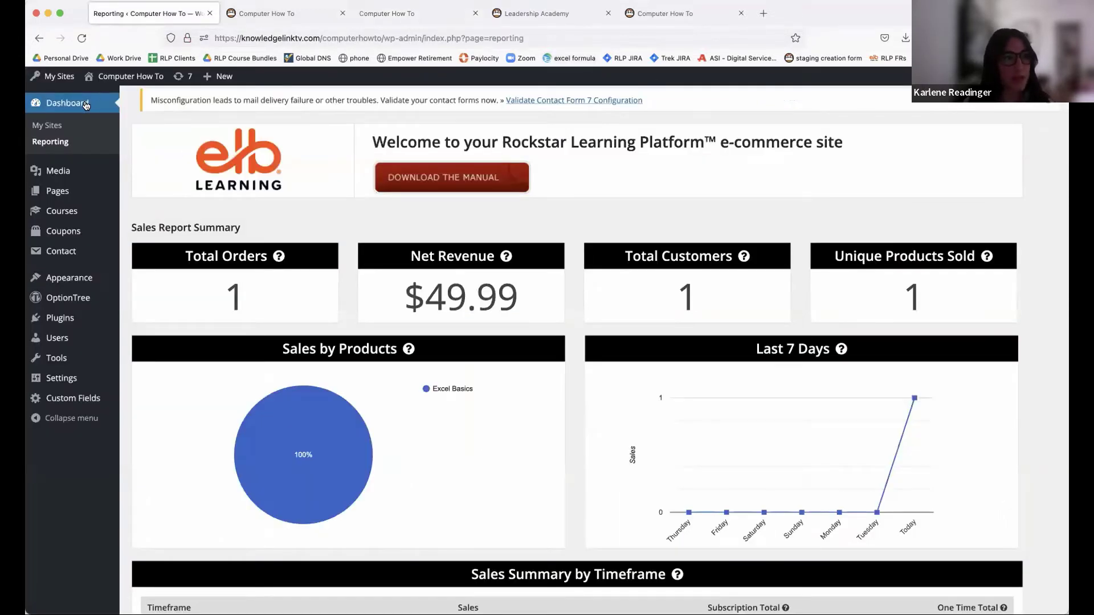
- Review the Reporting page and the Excel Basics order detail, then go to the Leadership Academy tab
mouse_move(506, 264)
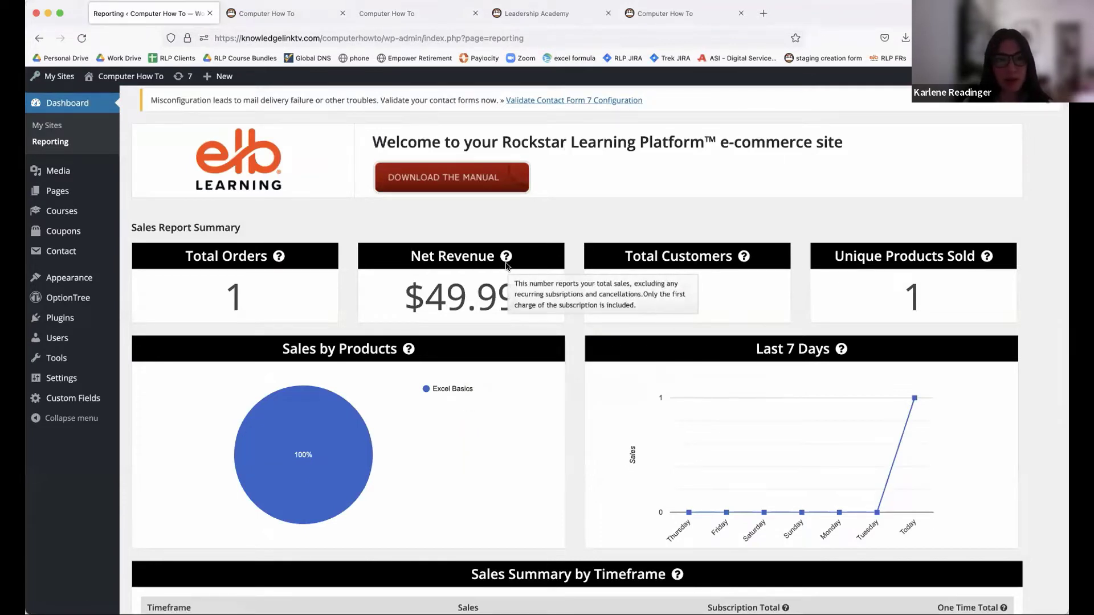
scroll(506, 264, down, 1)
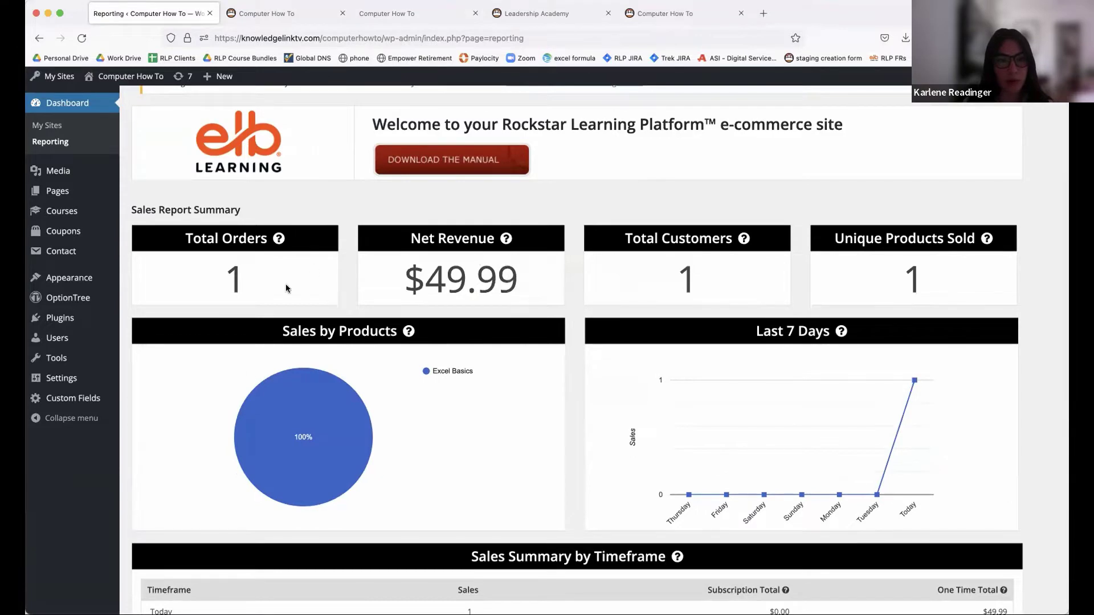
scroll(449, 347, down, 6)
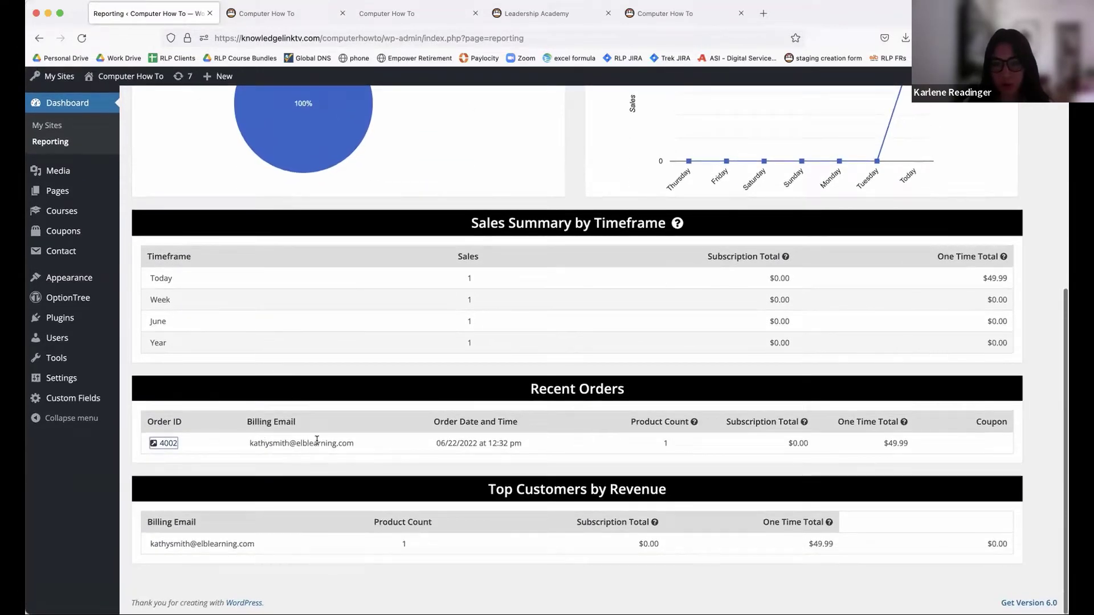
click(169, 444)
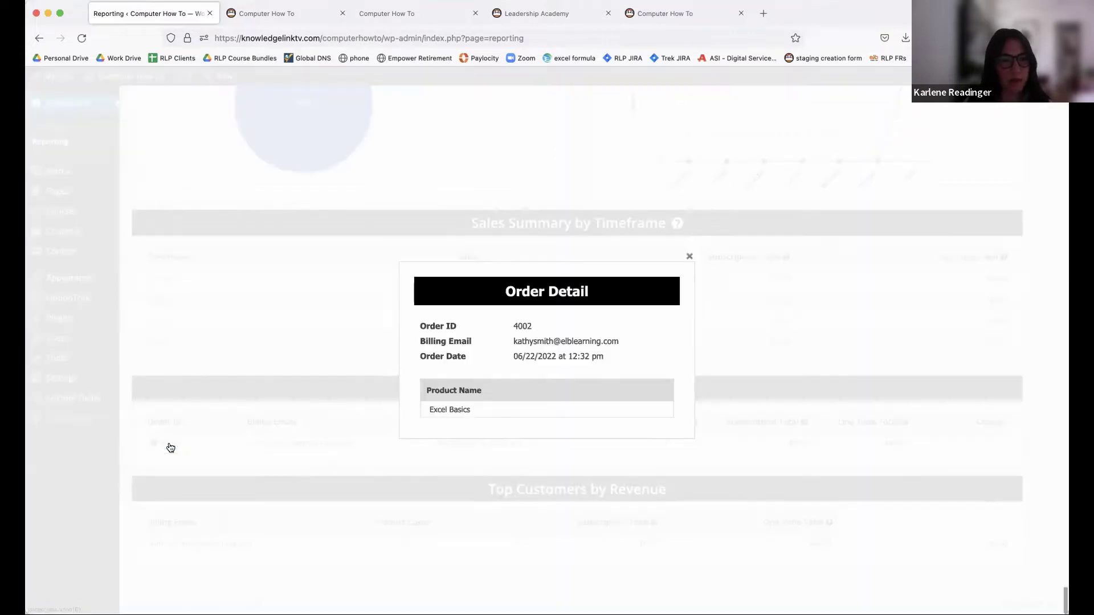
drag(468, 412, 415, 412)
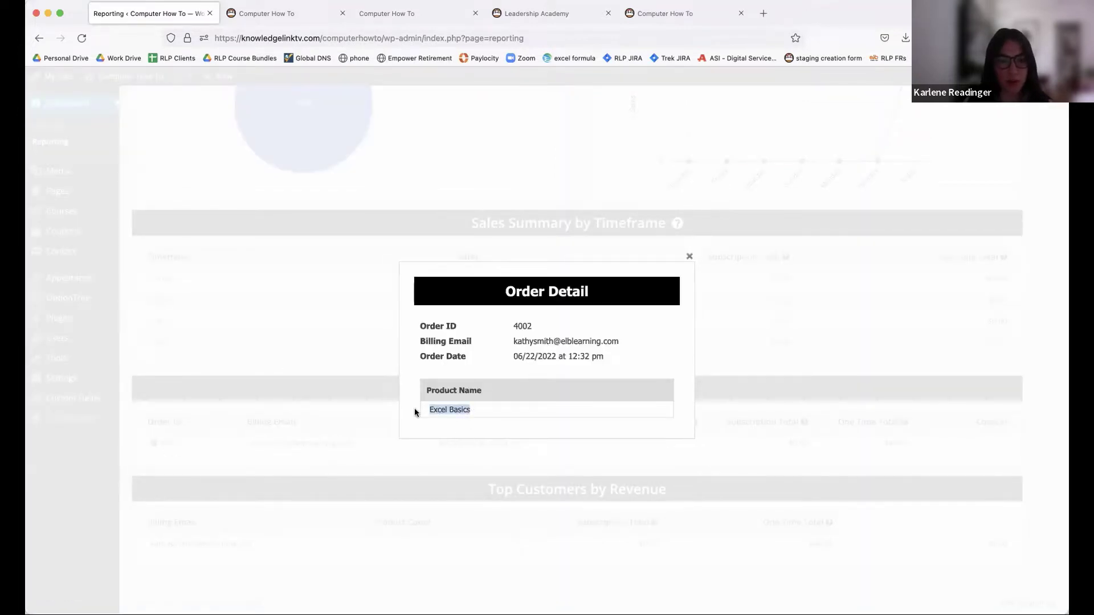
click(689, 259)
scroll(739, 232, up, 6)
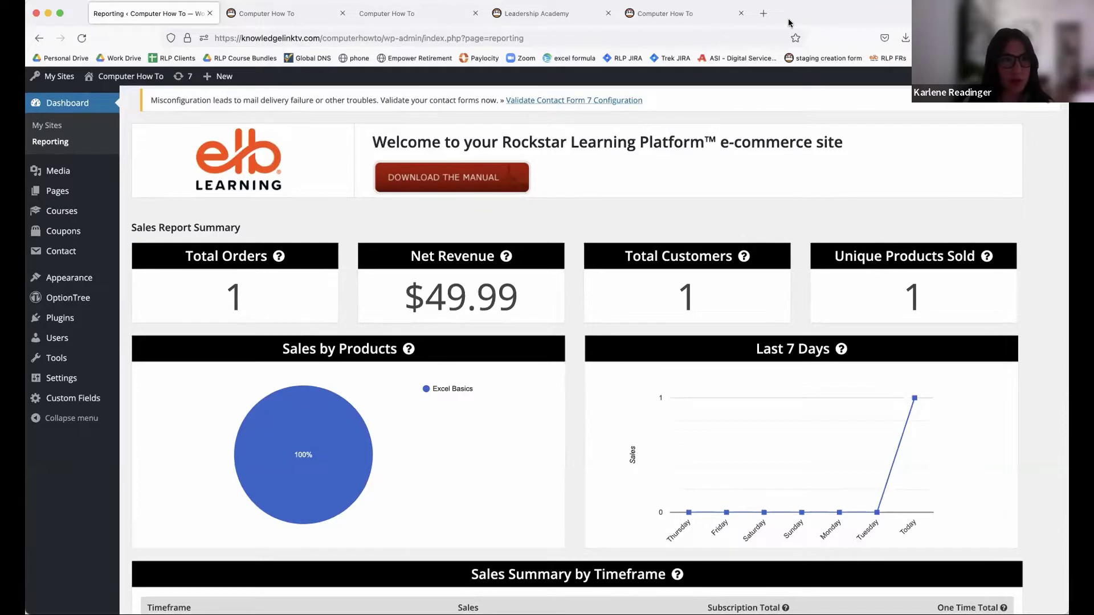
click(536, 17)
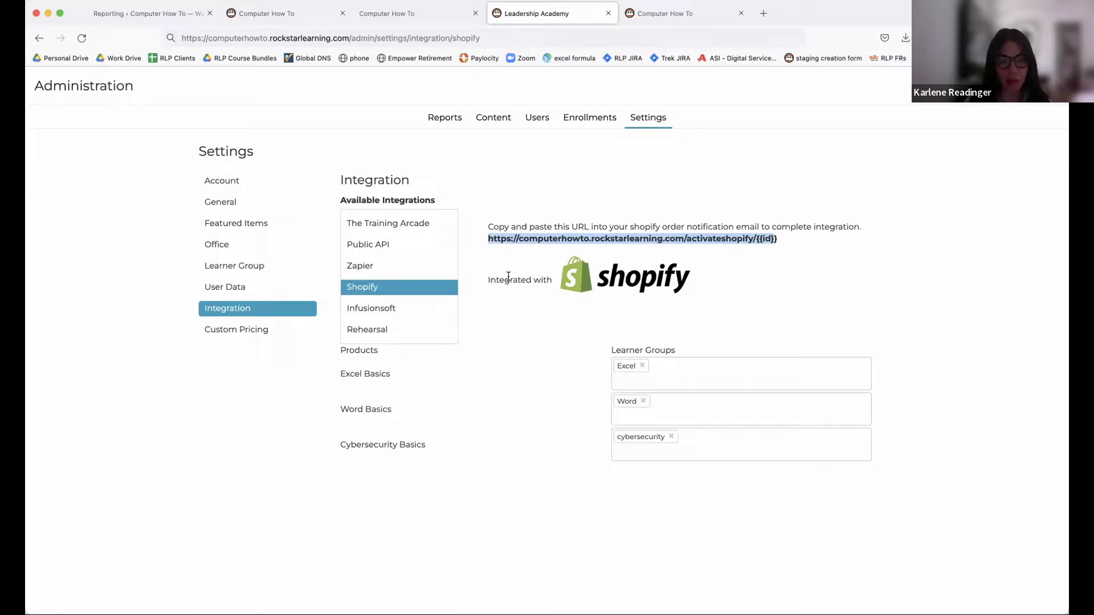
drag(340, 370, 443, 453)
click(371, 393)
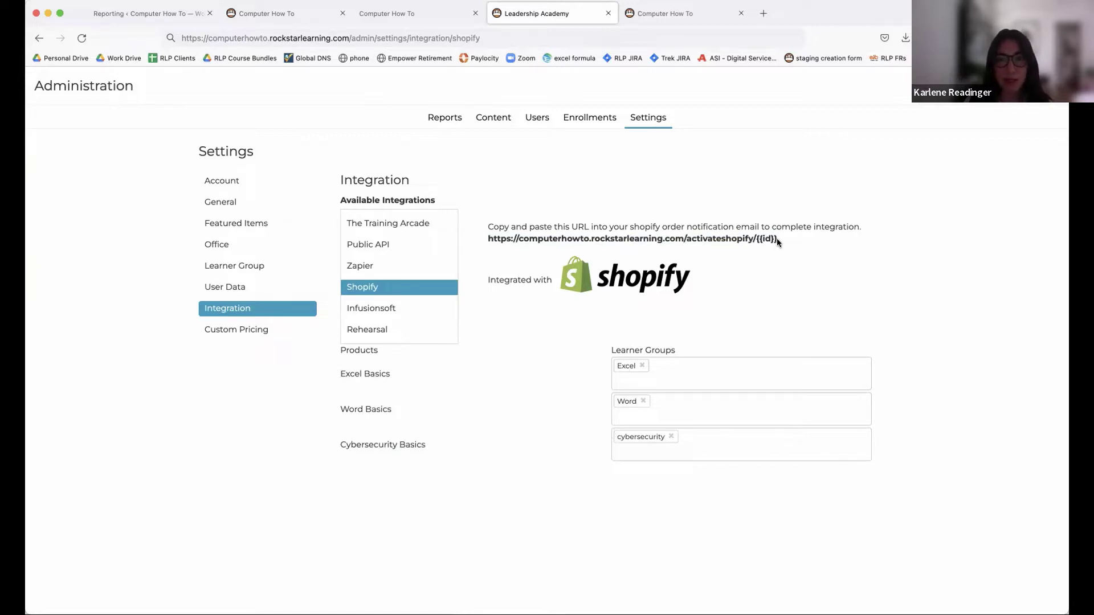
drag(777, 237, 466, 244)
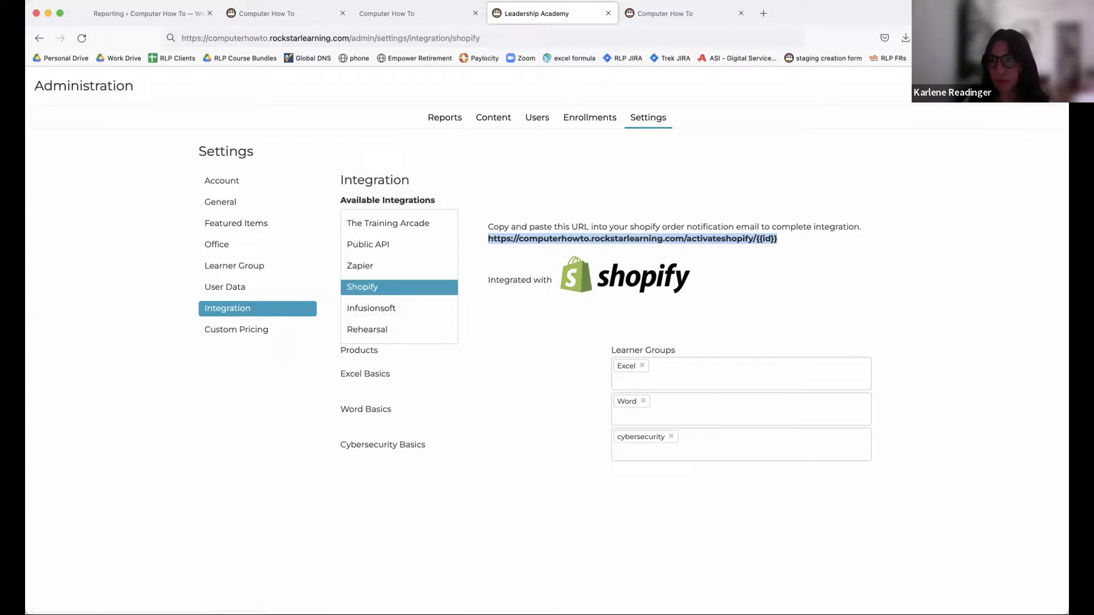
drag(1064, 252, 1029, 252)
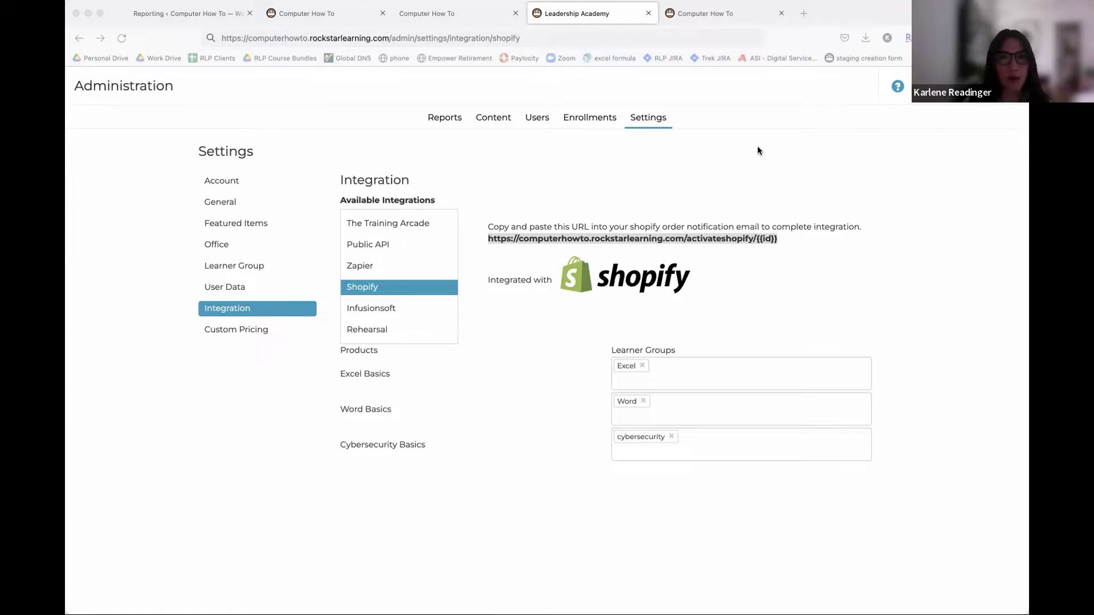
- On the Brushes With Greatness sign-in tab, highlight the brusheswithgreatness URL and sign in
click(706, 19)
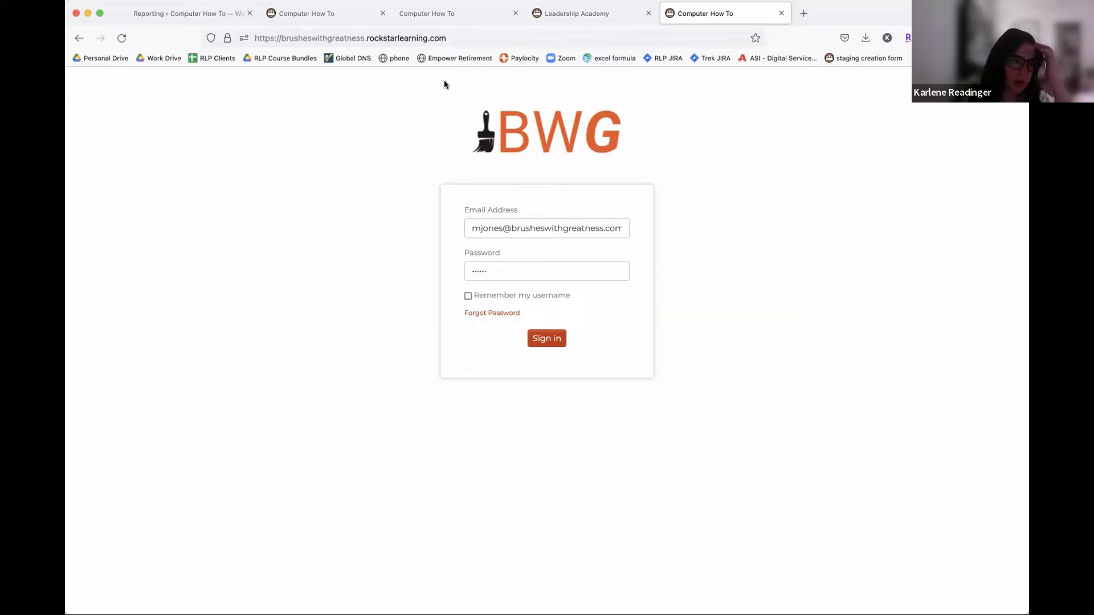
drag(370, 40, 254, 39)
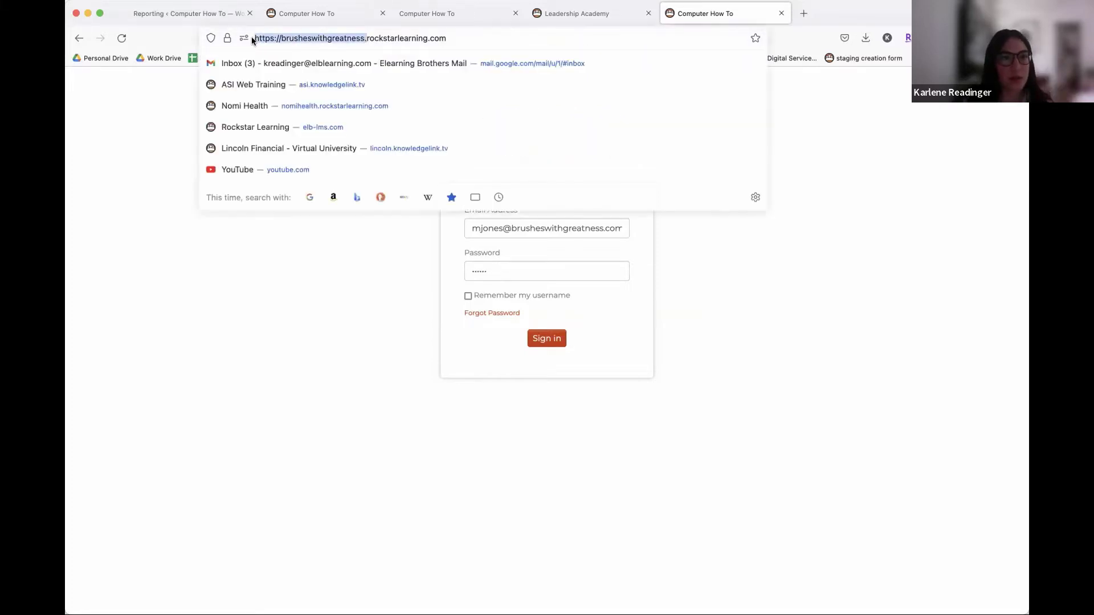
click(898, 114)
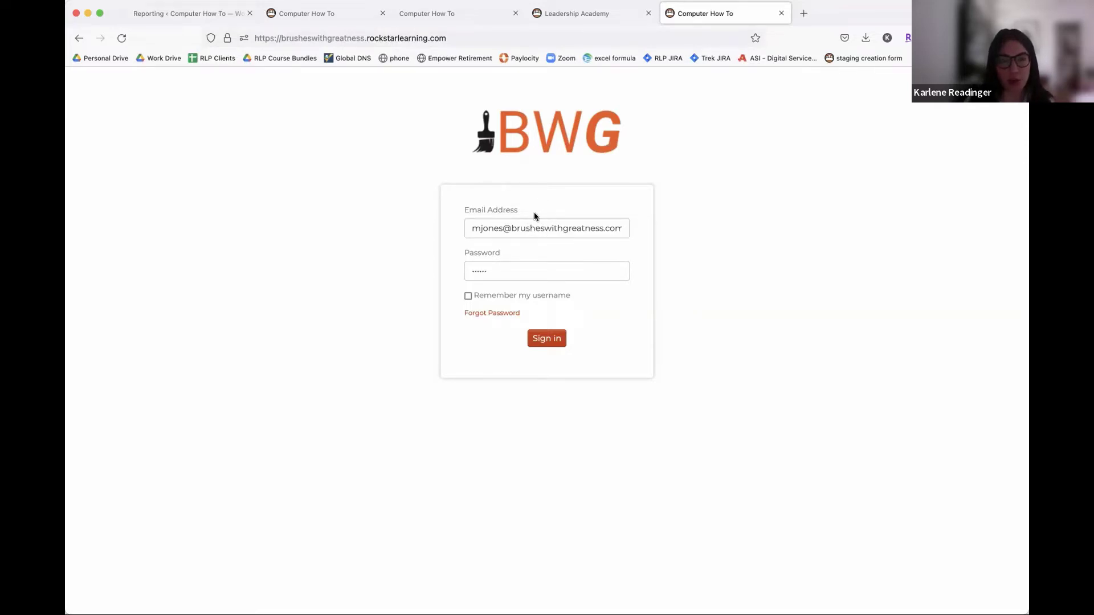
click(550, 339)
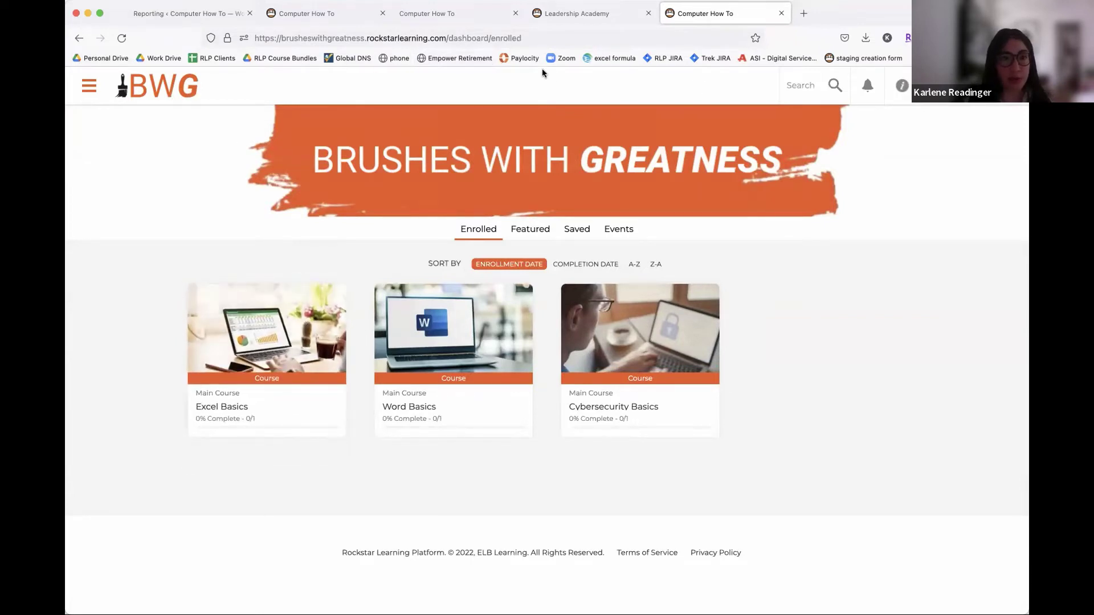
- Switch through the tabs to the Brushes With Greatness dashboard and point out its Excel, Word and Cybersecurity course cards
click(431, 13)
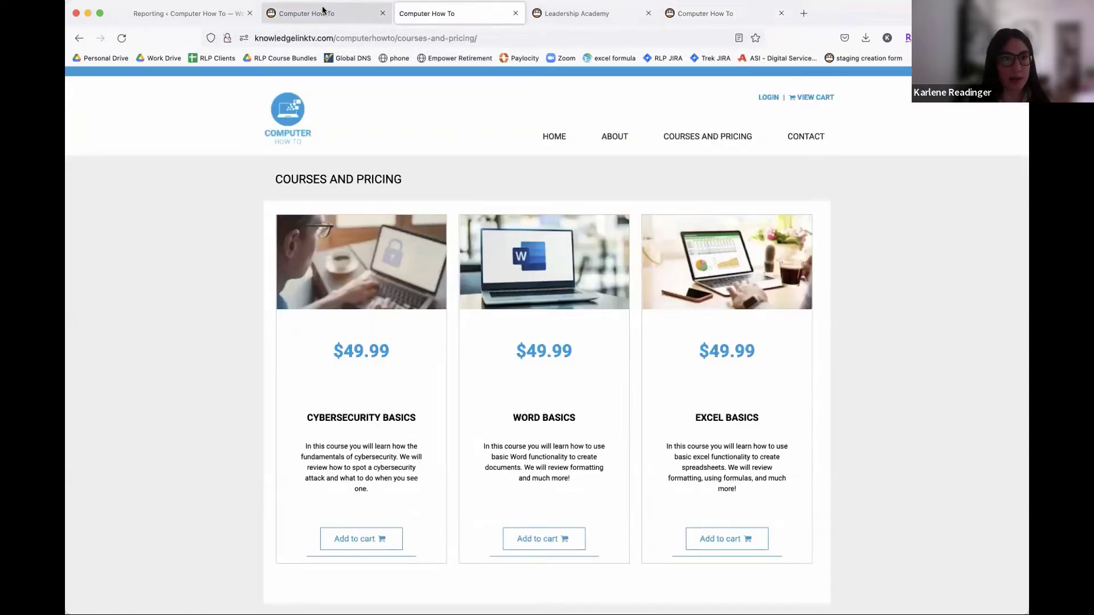
click(323, 11)
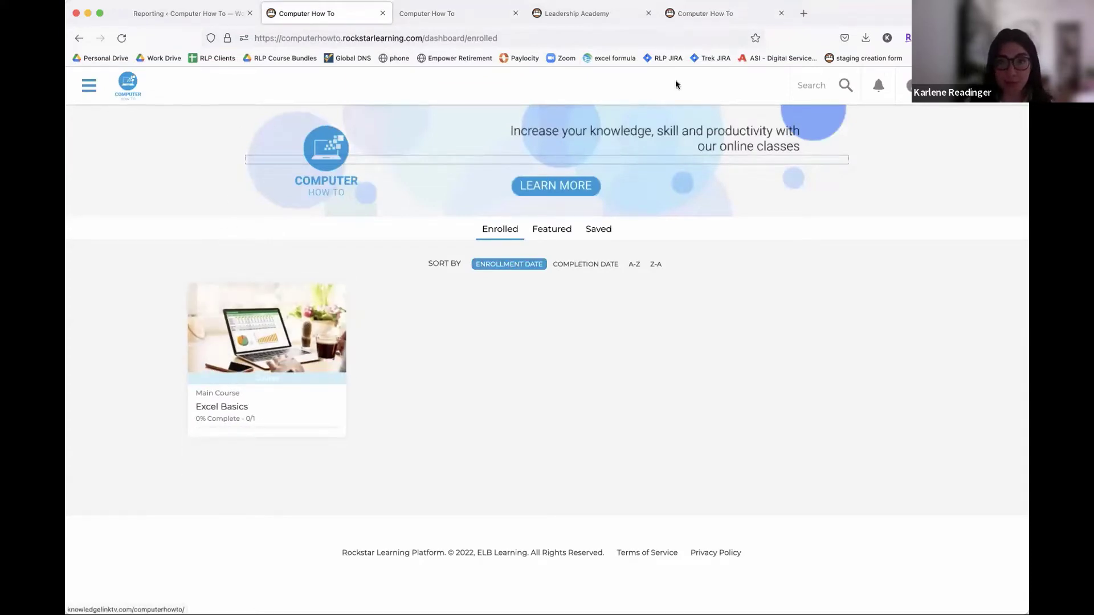
click(687, 18)
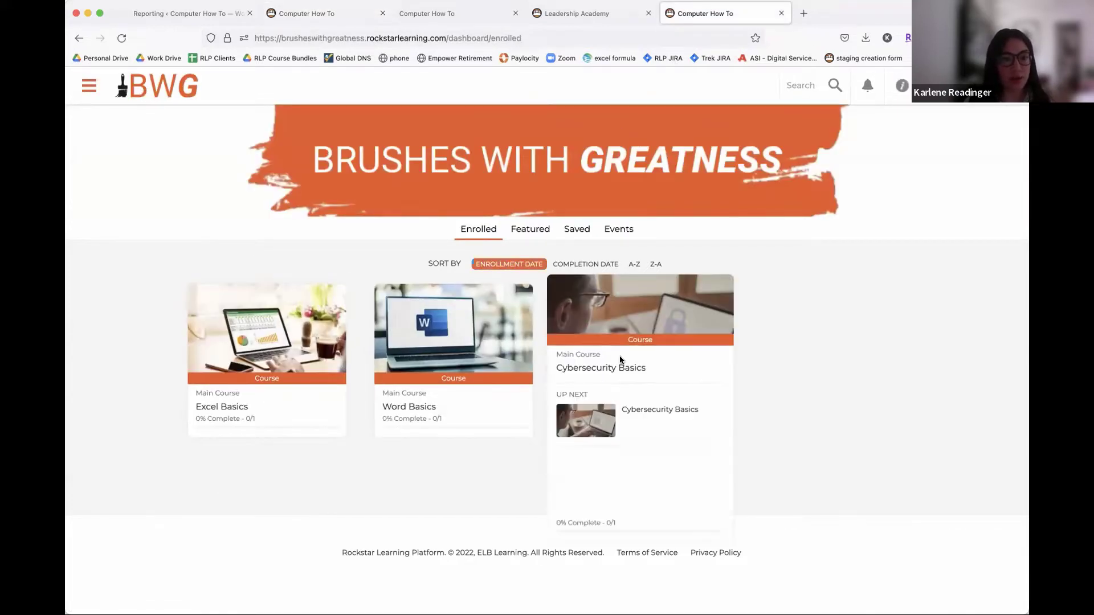
mouse_move(274, 329)
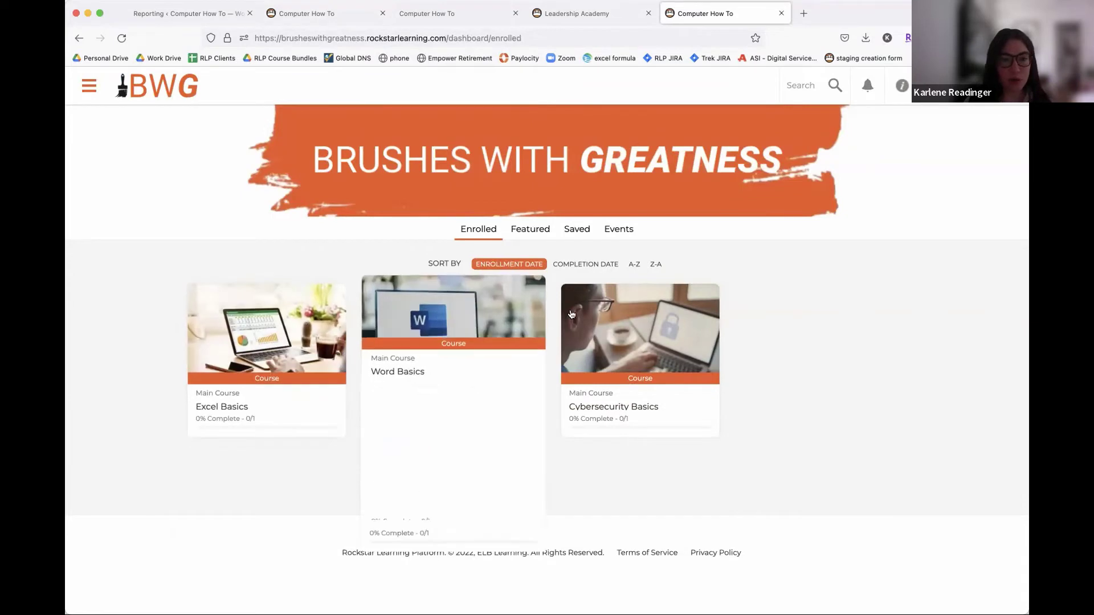
mouse_move(571, 315)
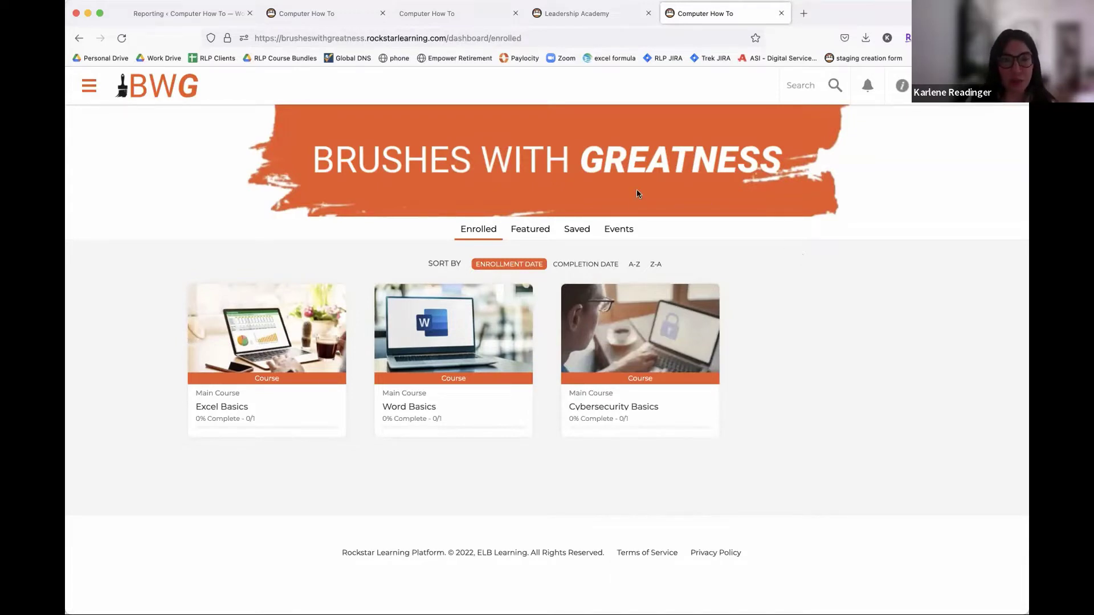
- Open the Cyber Security 101 event (June 29th 2022, 12:00–12:30 PM EDT) from the calendar, then return via the BWG logo
click(622, 231)
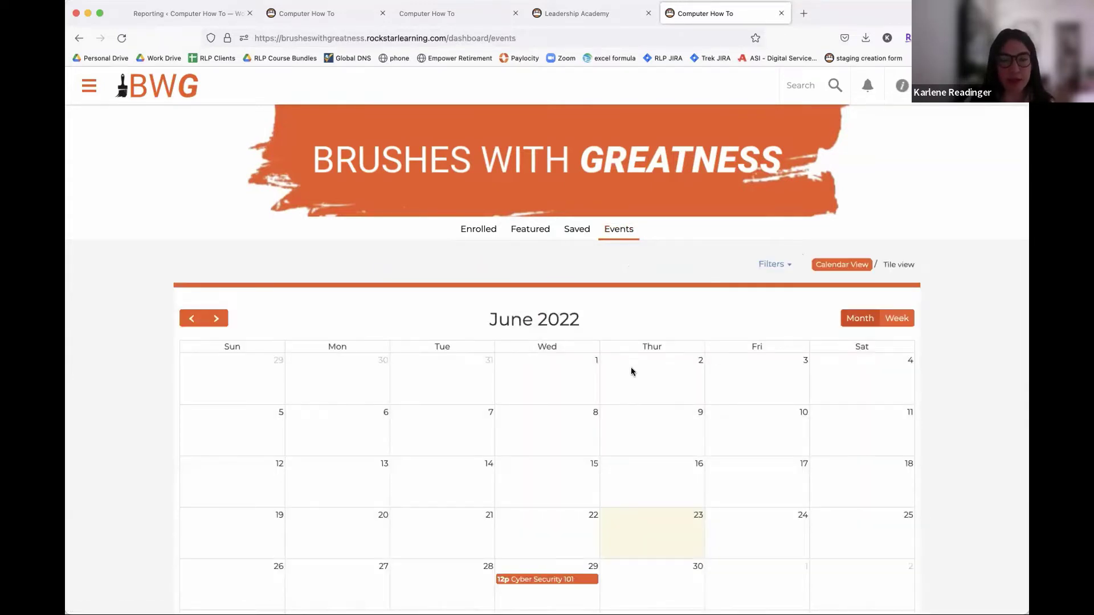
scroll(631, 372, down, 3)
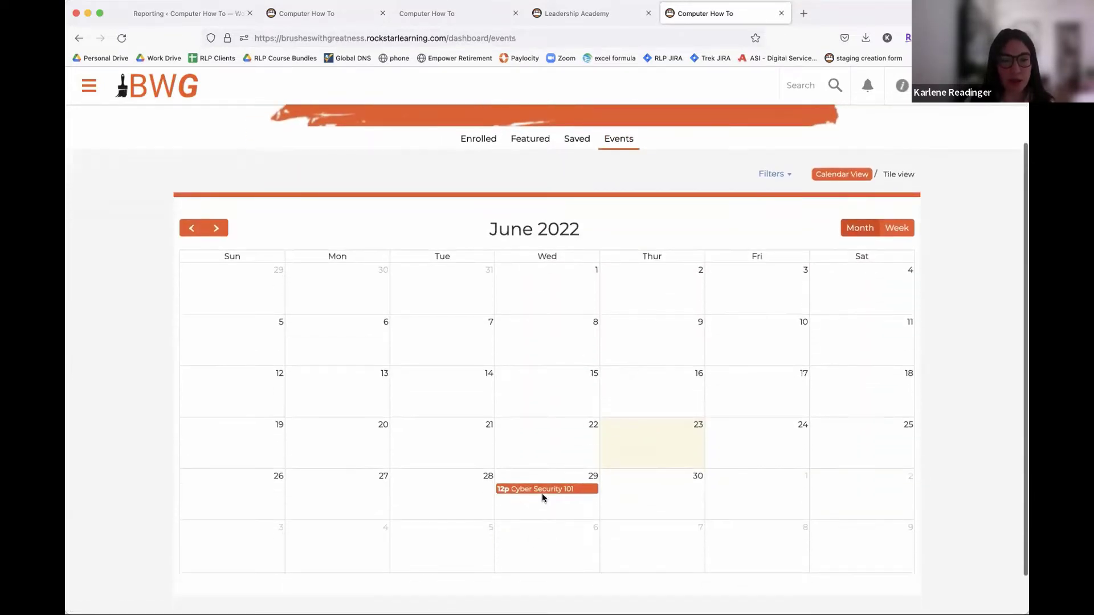
mouse_move(540, 493)
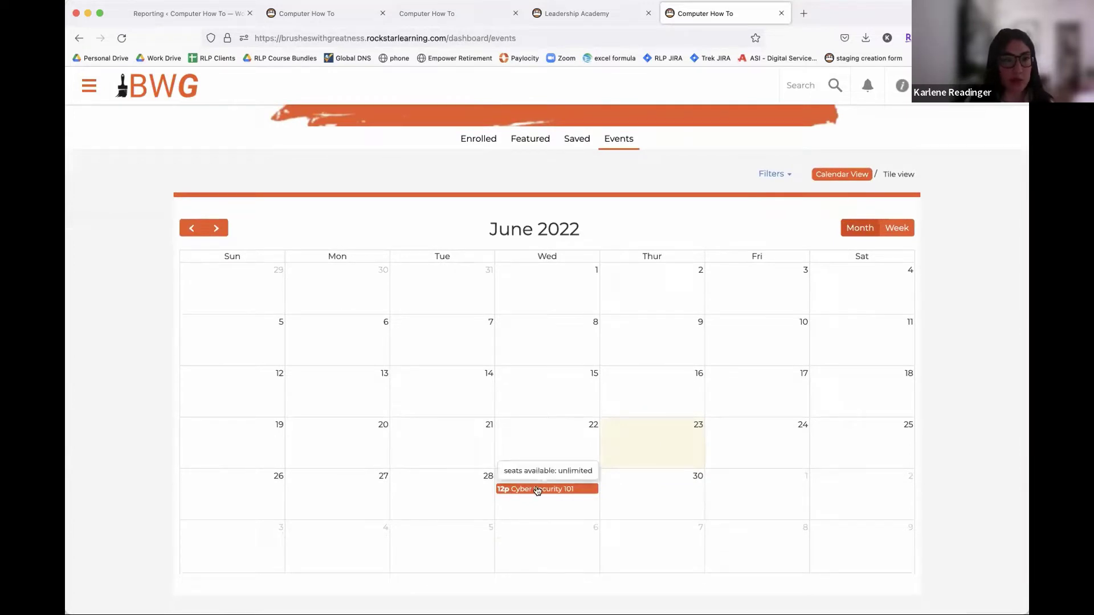
click(537, 490)
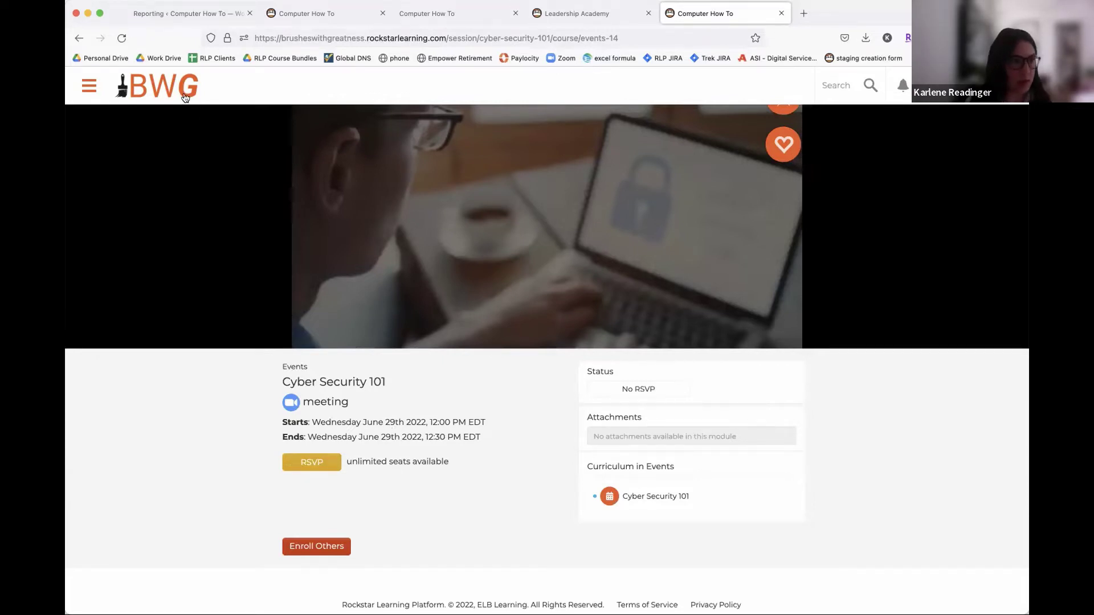
click(296, 266)
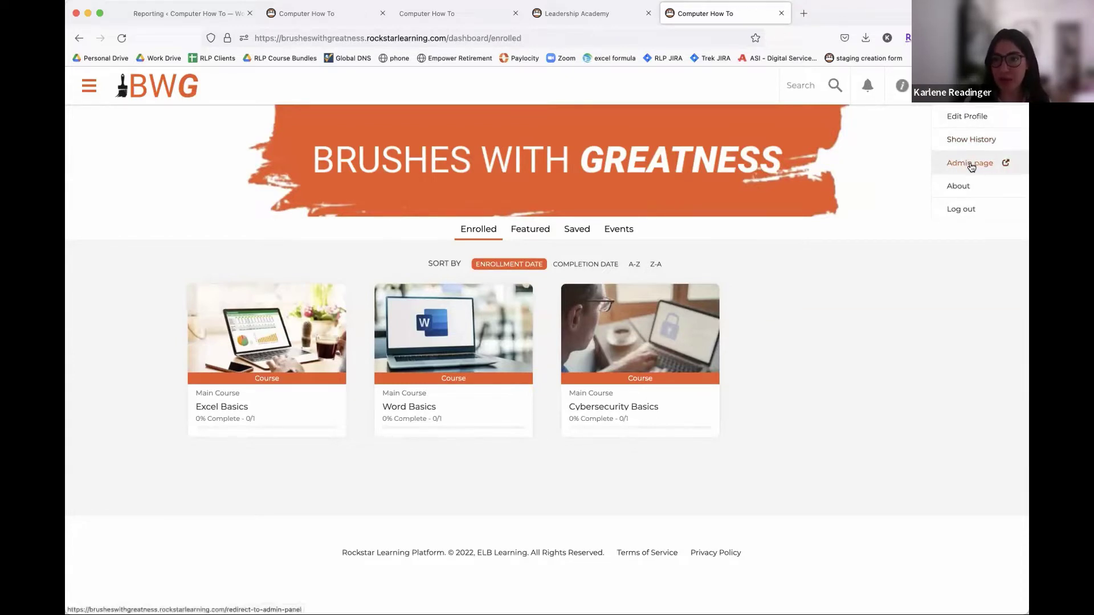
- Open the admin General settings in a new tab and load the Computer How To enterprise
click(1004, 164)
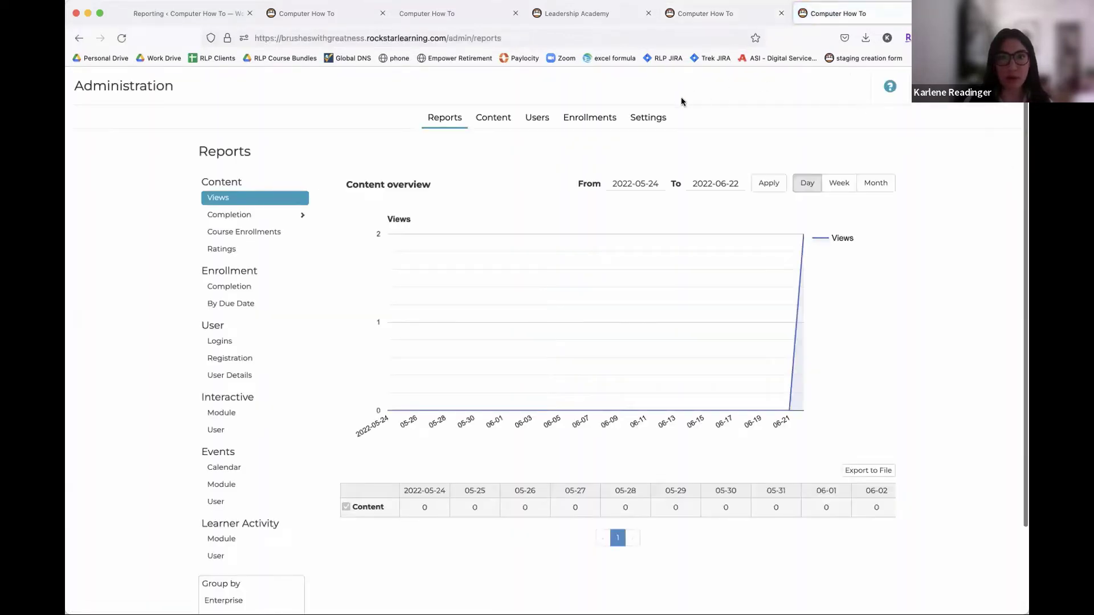
click(658, 121)
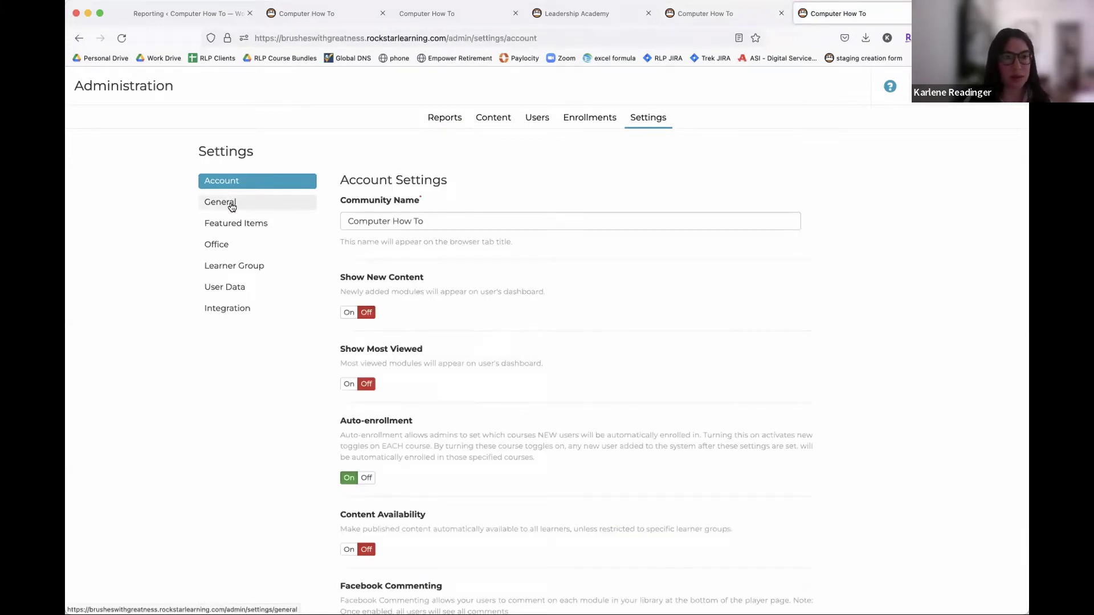
click(231, 207)
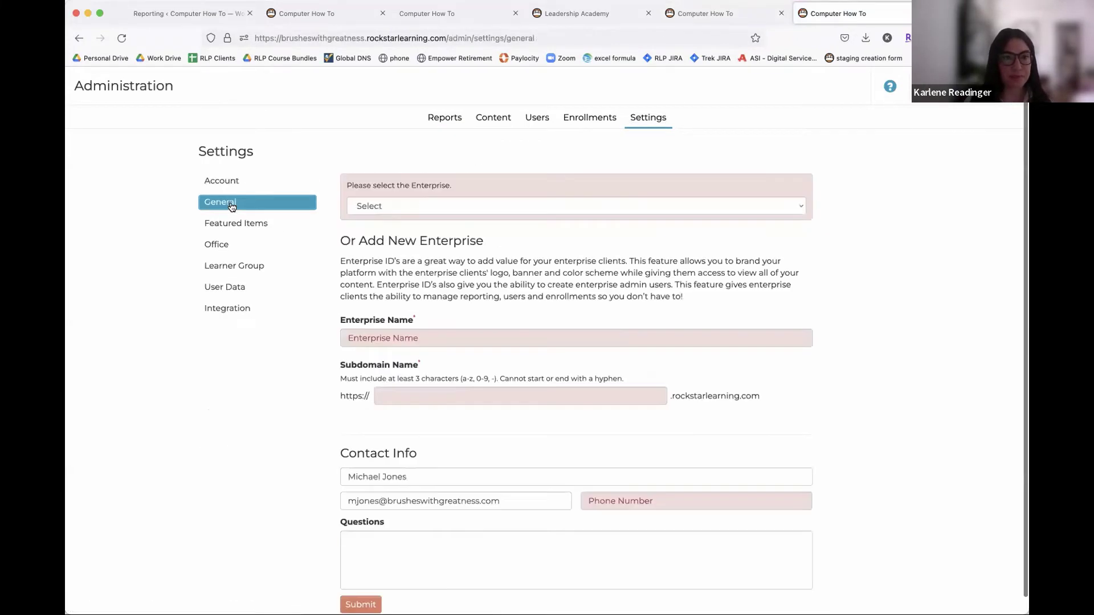
click(450, 205)
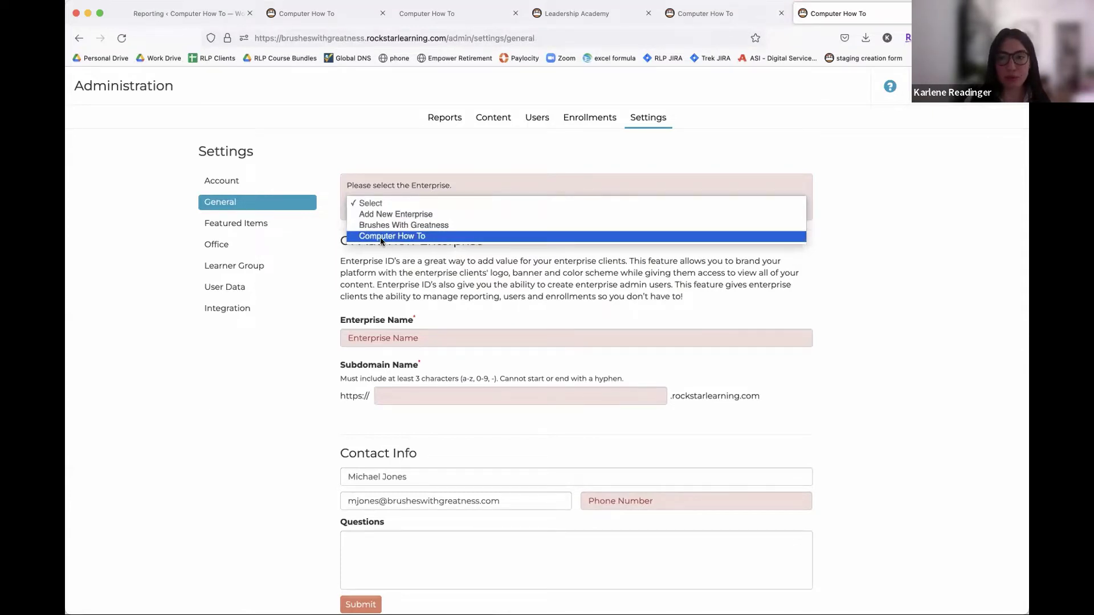
click(381, 236)
- Review Computer How To's settings, including its Channels, Boards and Event Tab options
scroll(658, 208, down, 3)
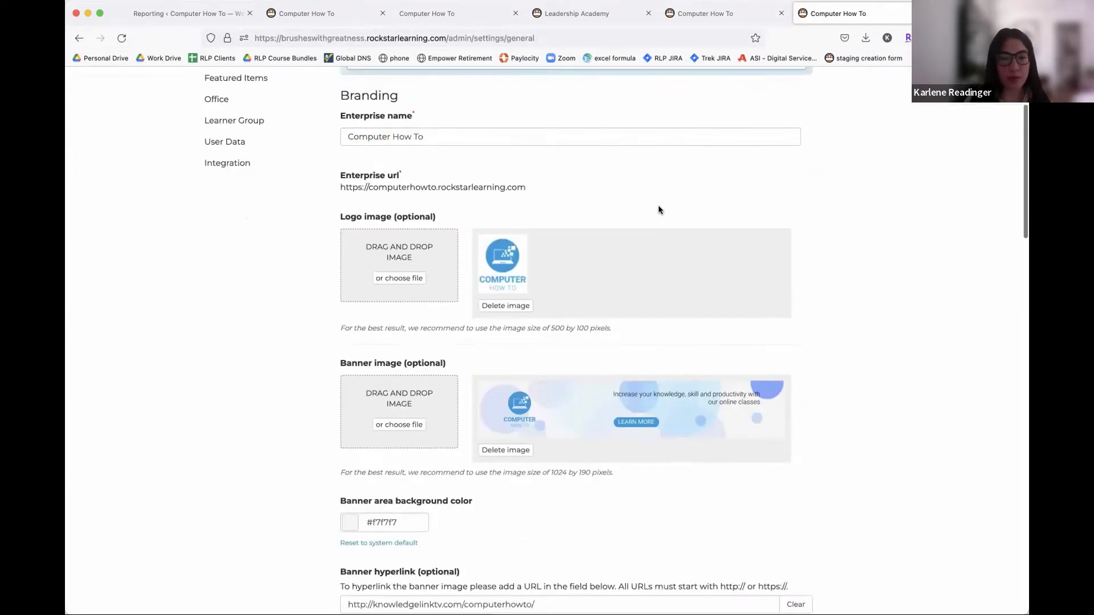
scroll(658, 209, down, 3)
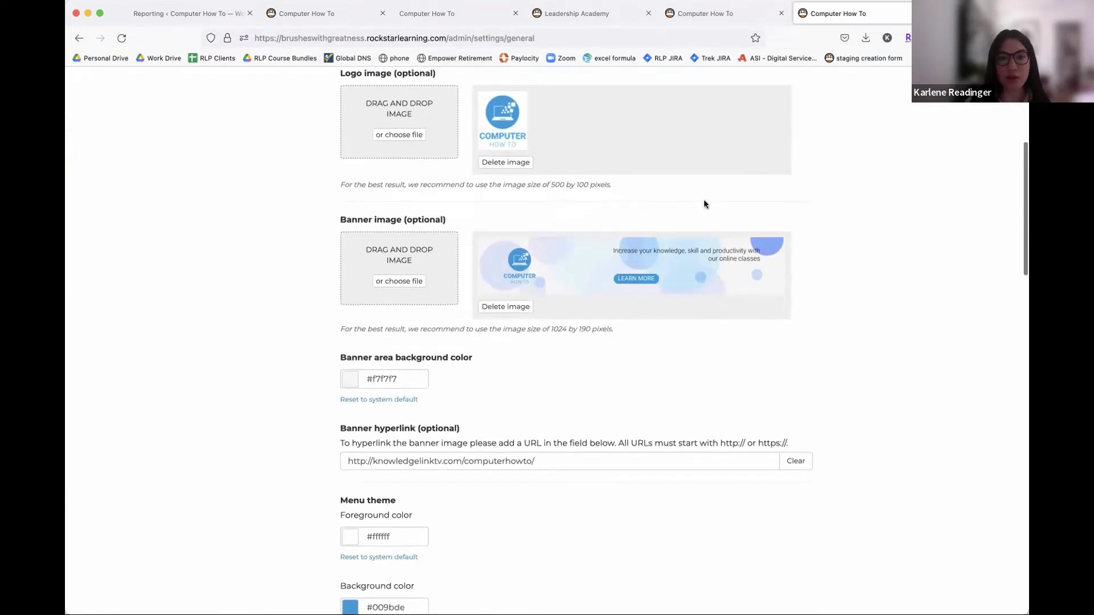
scroll(687, 187, down, 10)
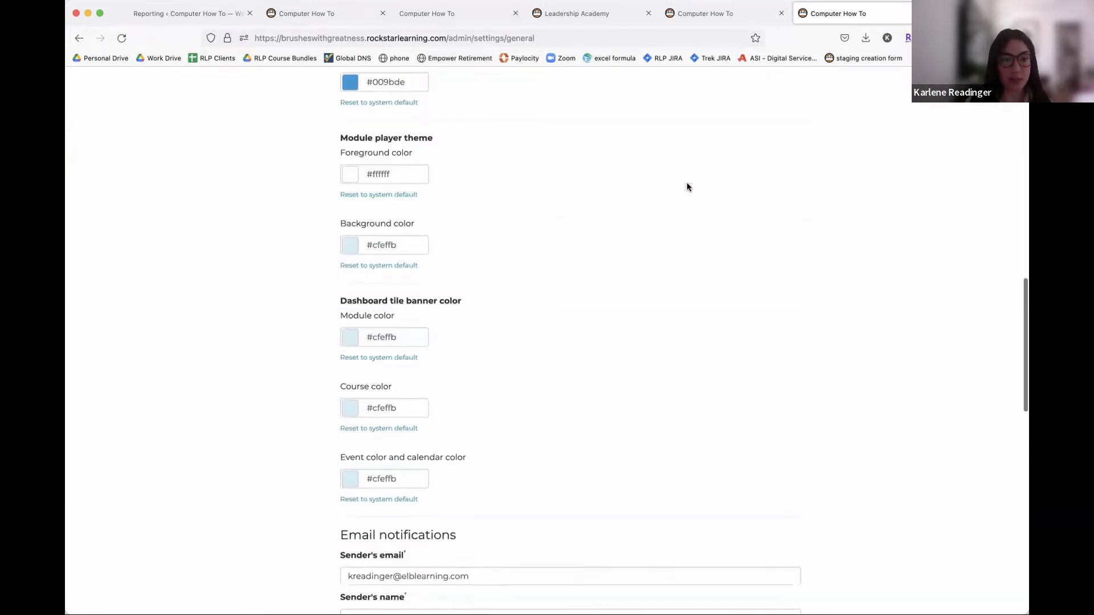
scroll(687, 187, down, 9)
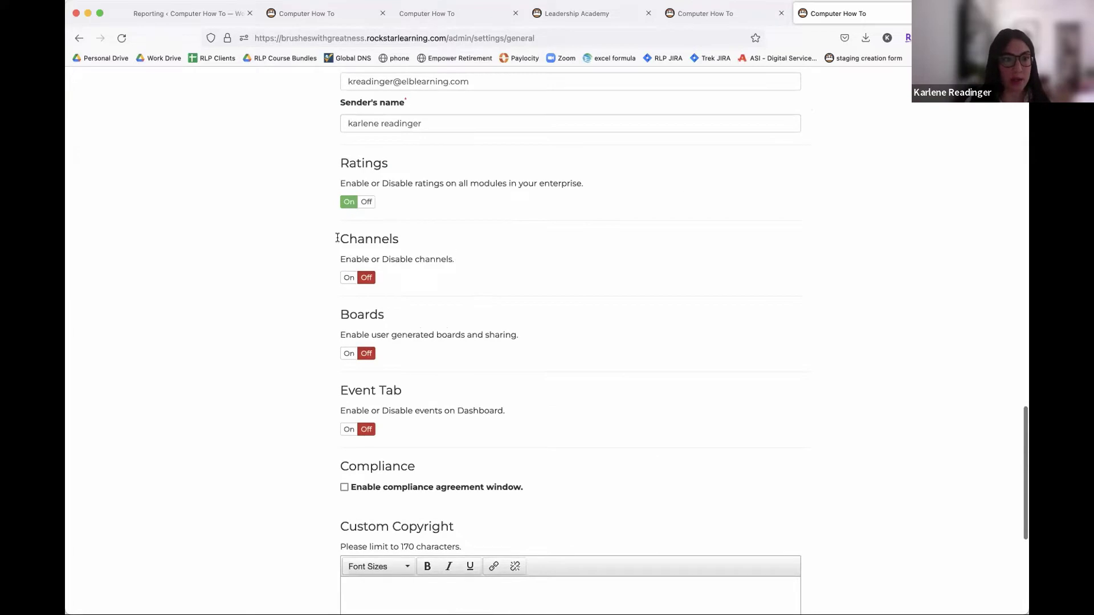
drag(337, 237, 442, 399)
click(665, 278)
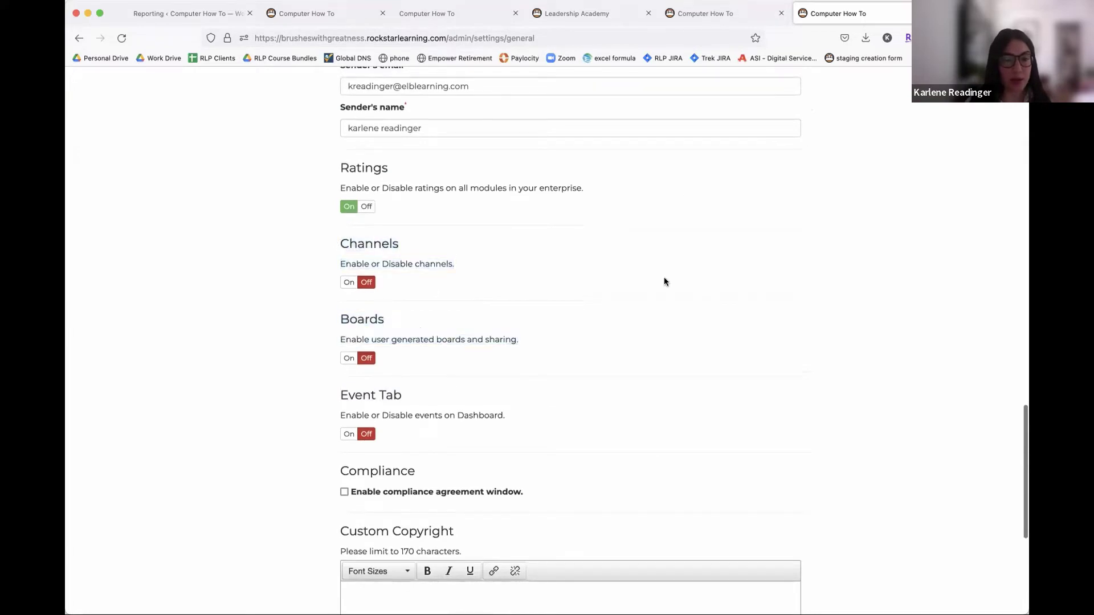
scroll(664, 278, down, 4)
scroll(665, 278, up, 10)
scroll(664, 281, up, 15)
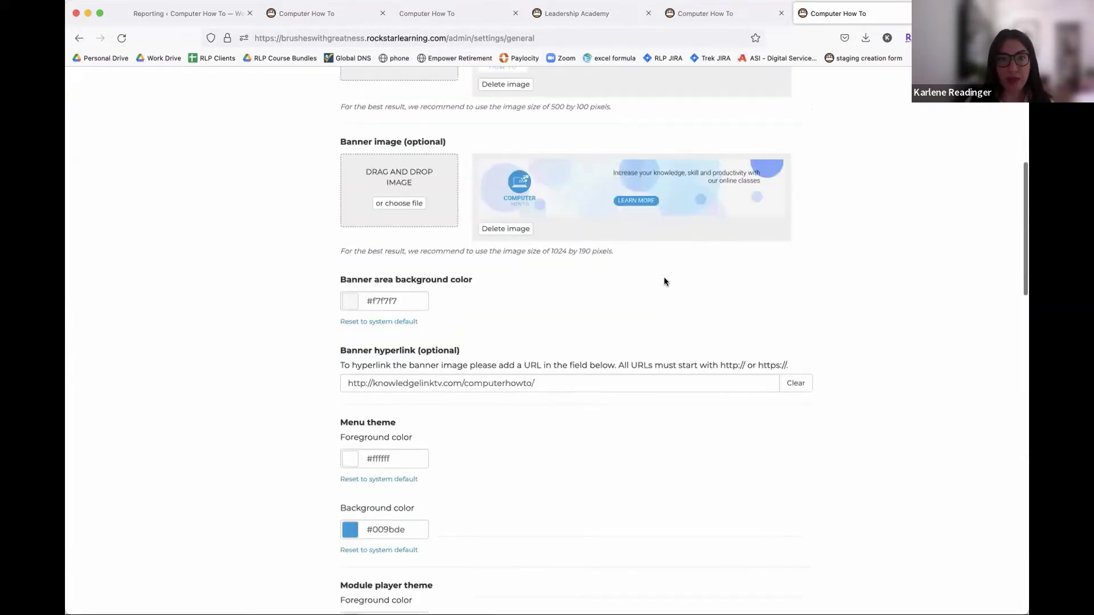
- Switch the enterprise to Brushes With Greatness to show its BWG logo and orange banner
click(518, 205)
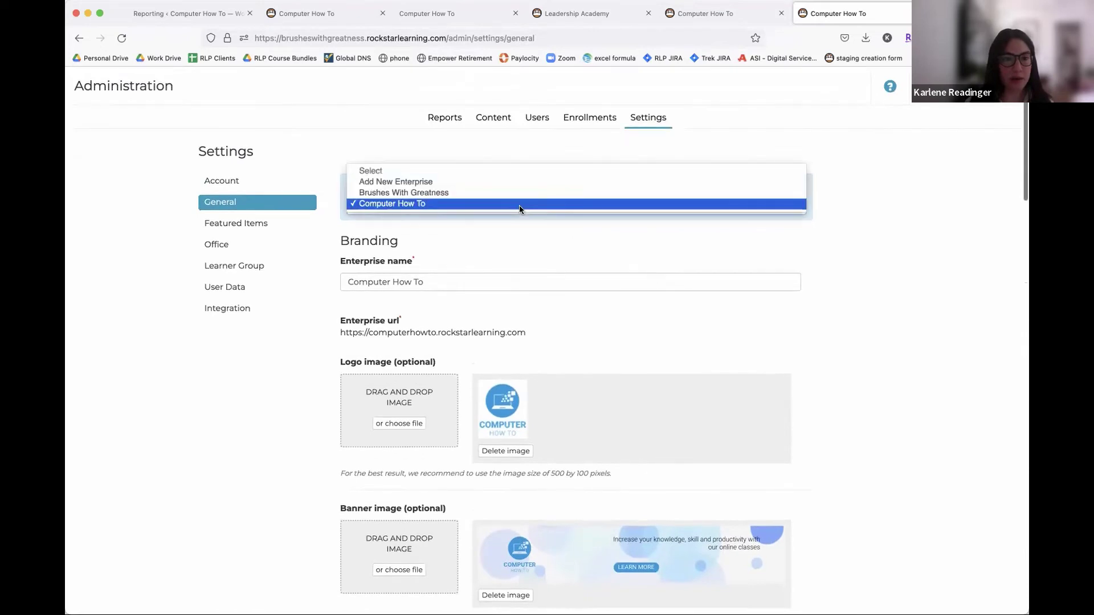
click(454, 193)
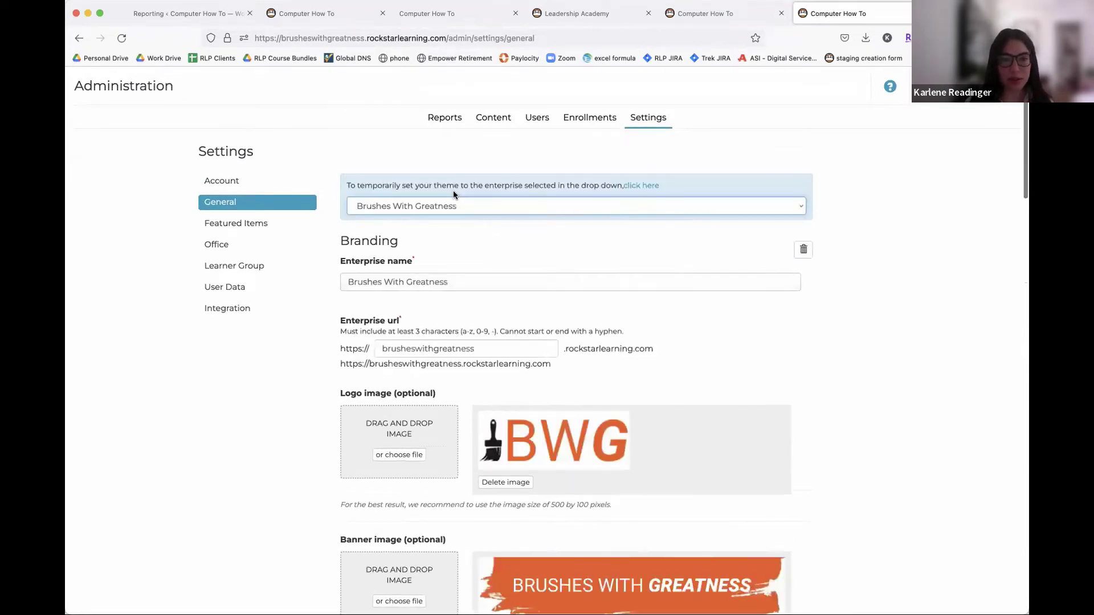
scroll(570, 191, down, 4)
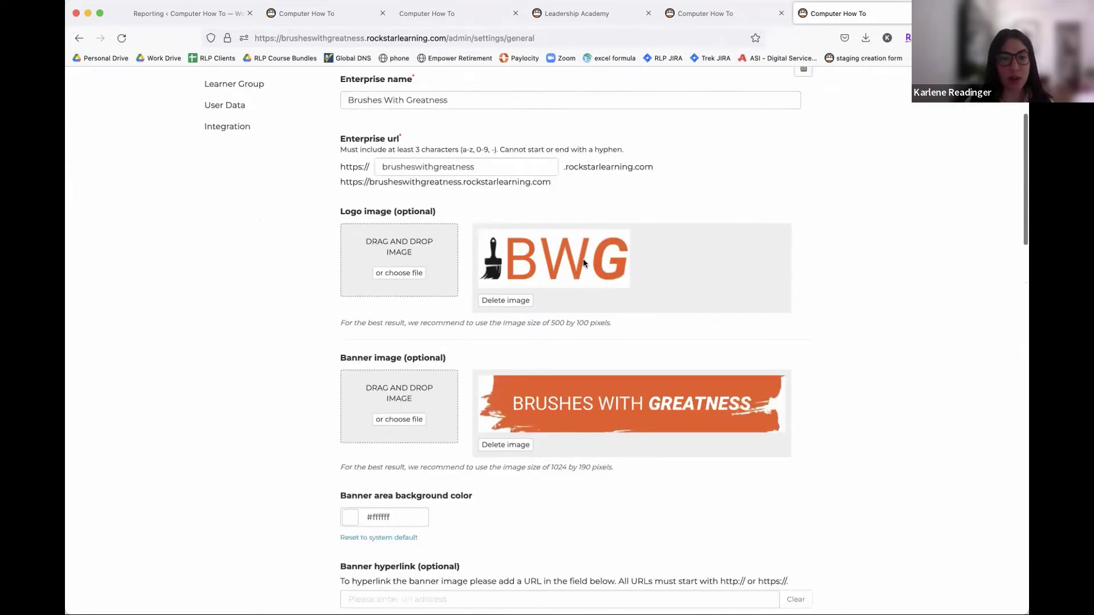
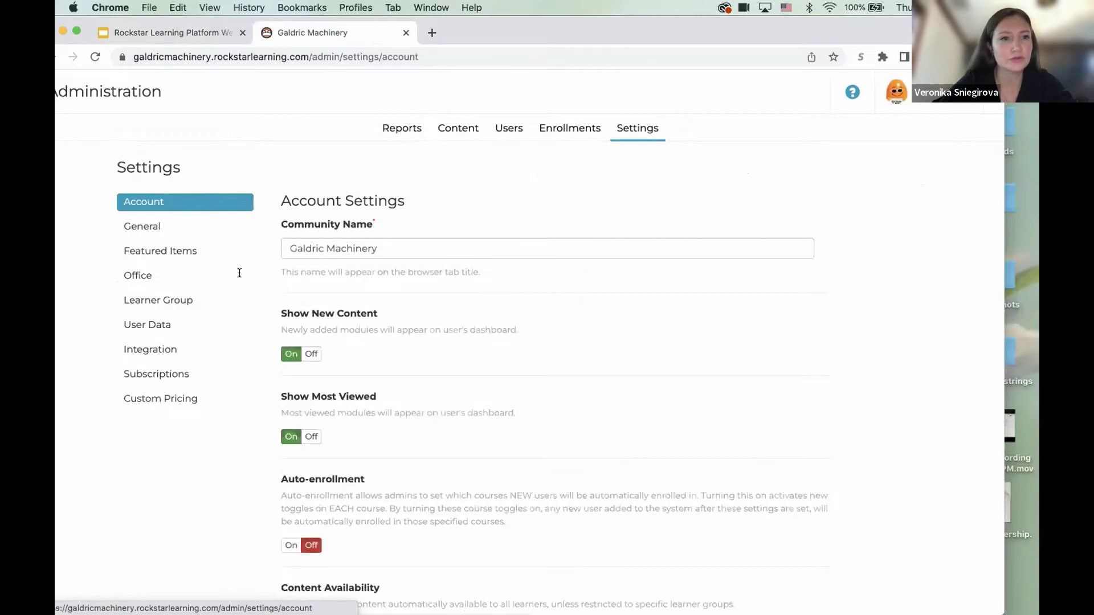
- Set 'Allow New Learners to Take Seats' to Off in Office settings, then return to the release slides
click(152, 275)
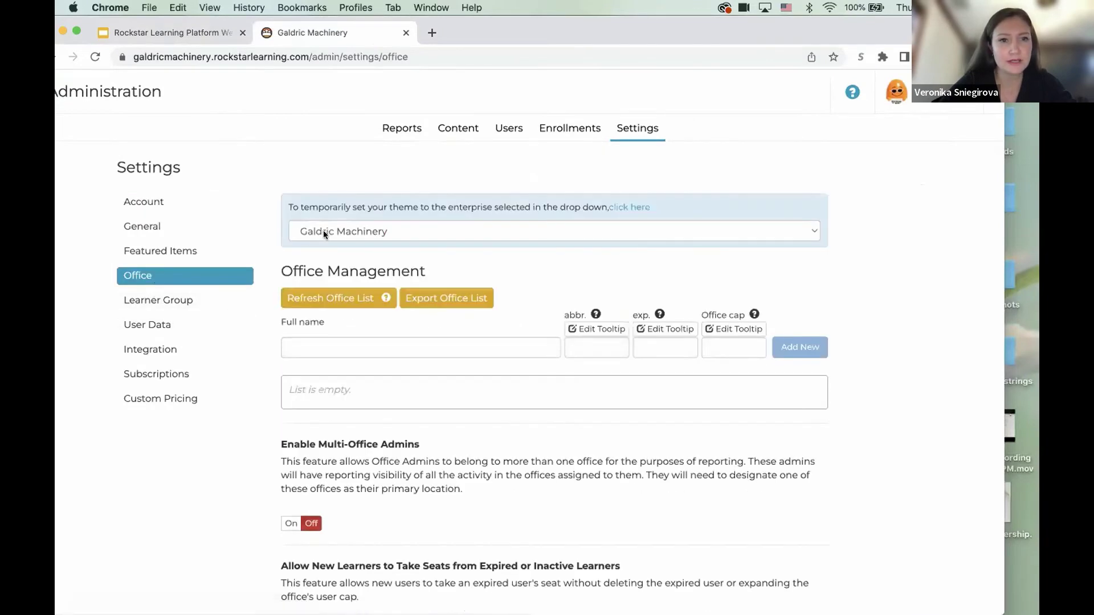
scroll(292, 406, down, 3)
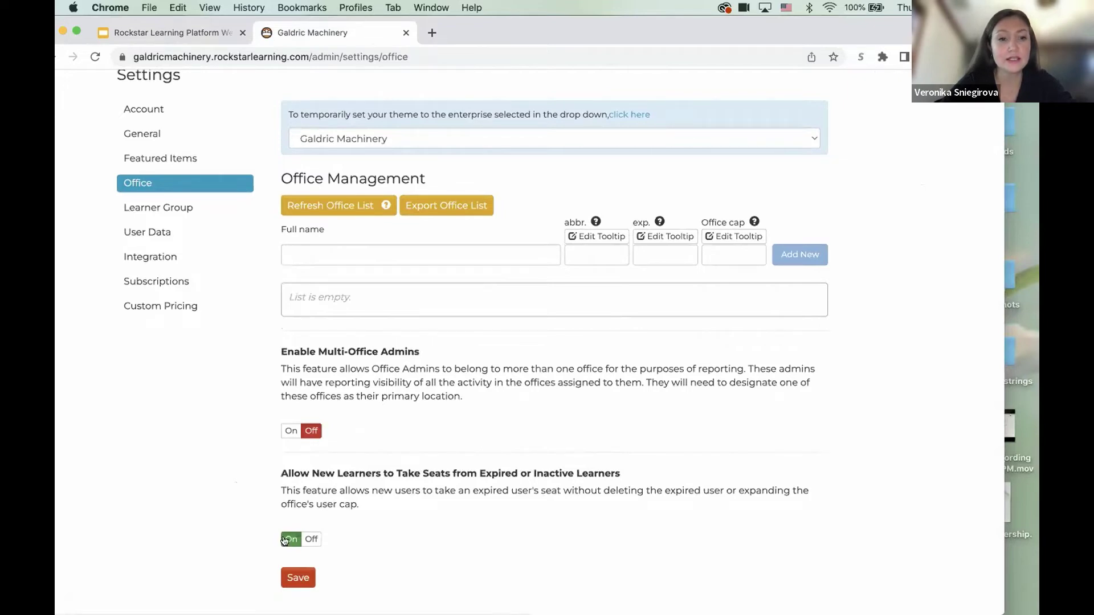
click(308, 540)
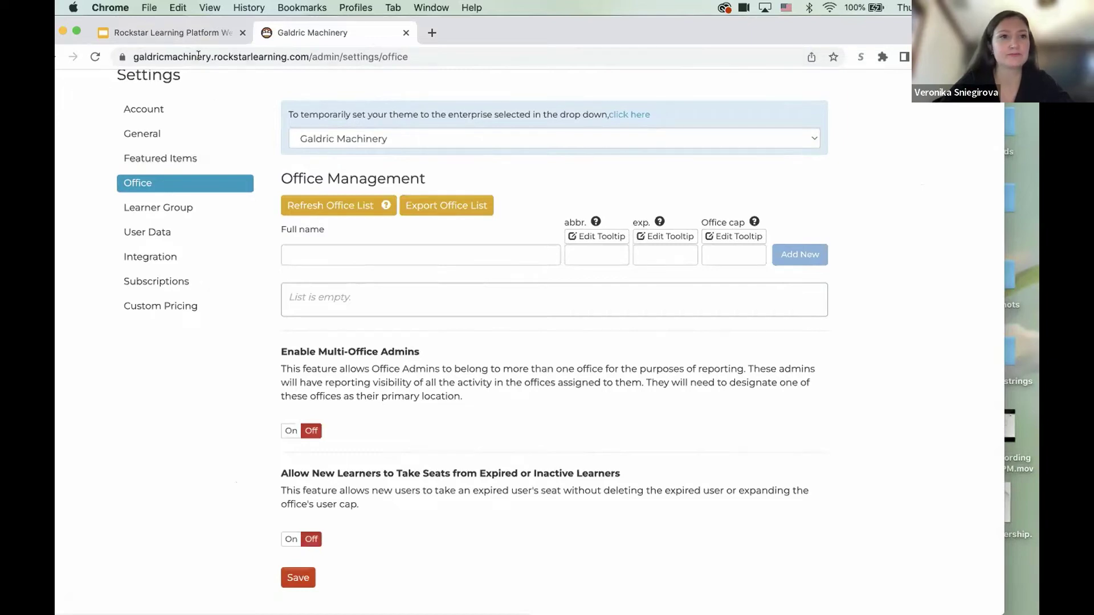
click(190, 30)
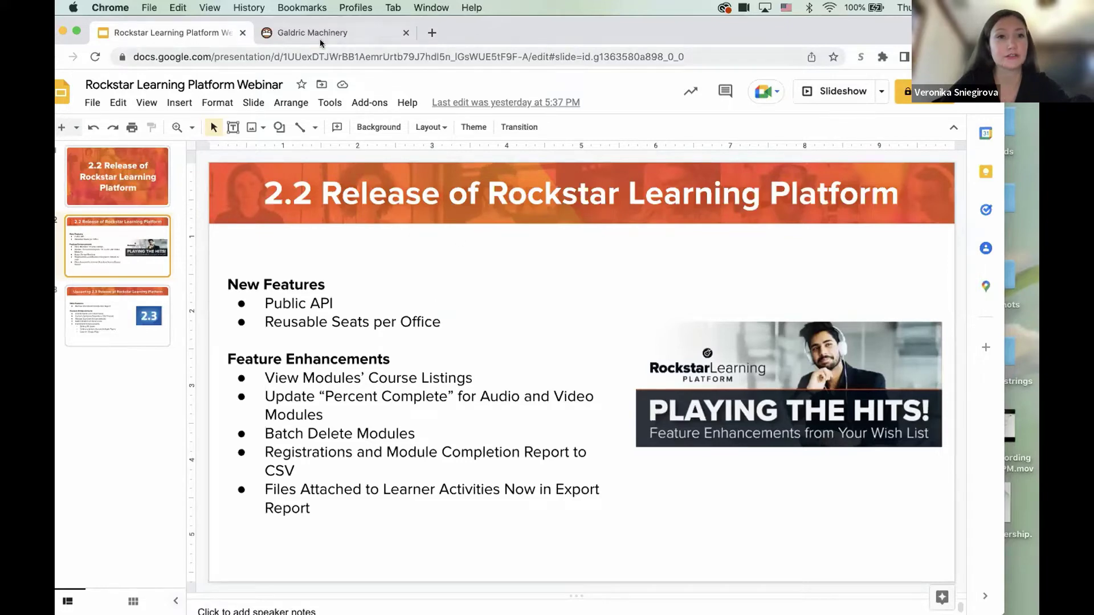
- Back in the admin site, open the Sustainability Quiz Checkpoint module from Content's My Library
click(304, 33)
scroll(443, 147, up, 3)
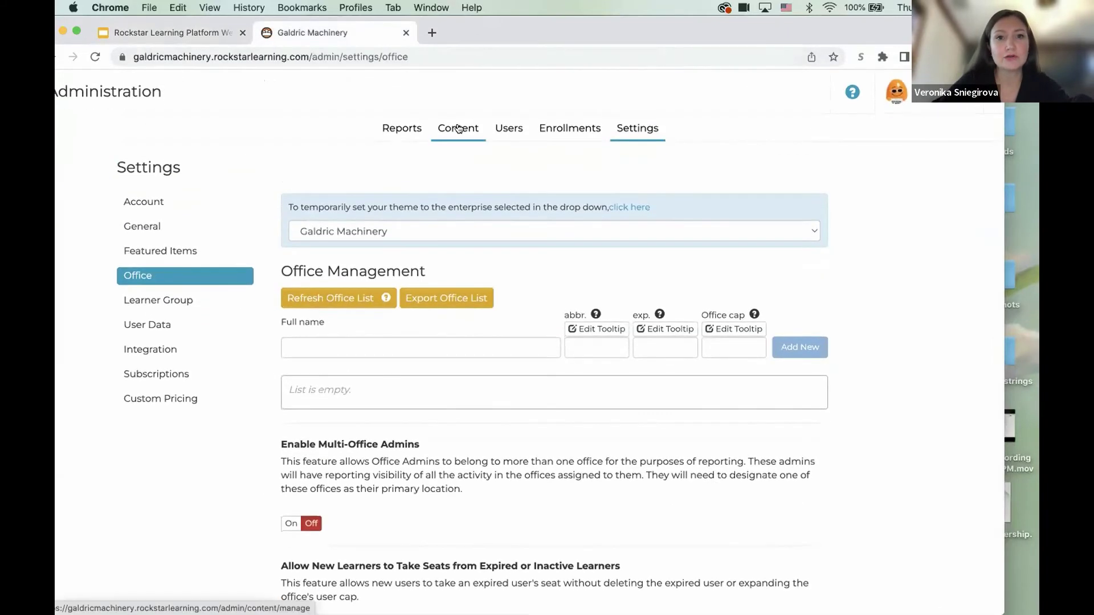
click(457, 128)
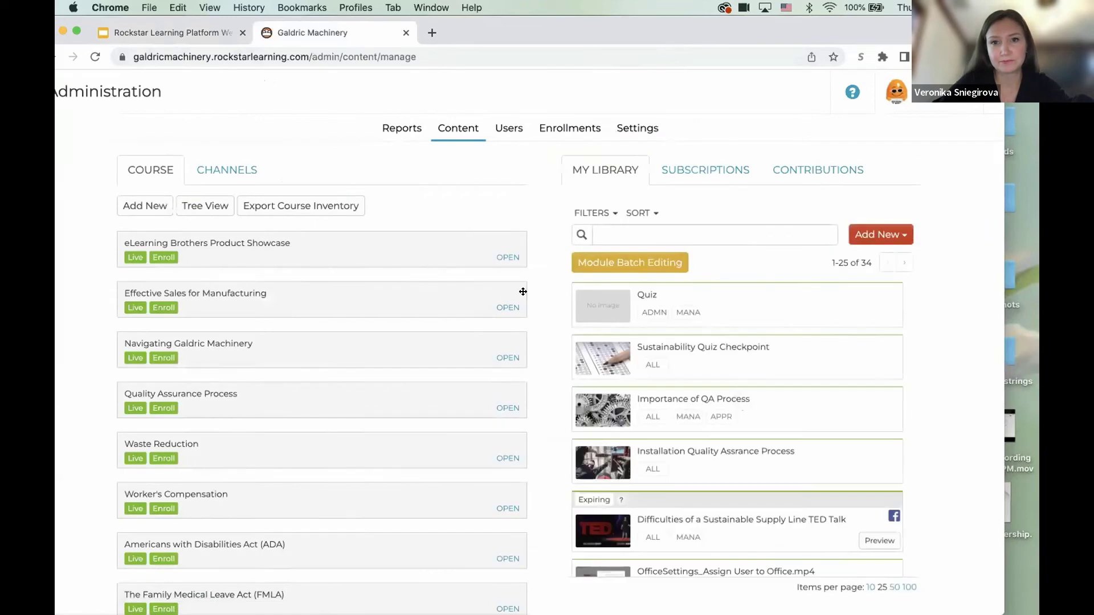
click(674, 346)
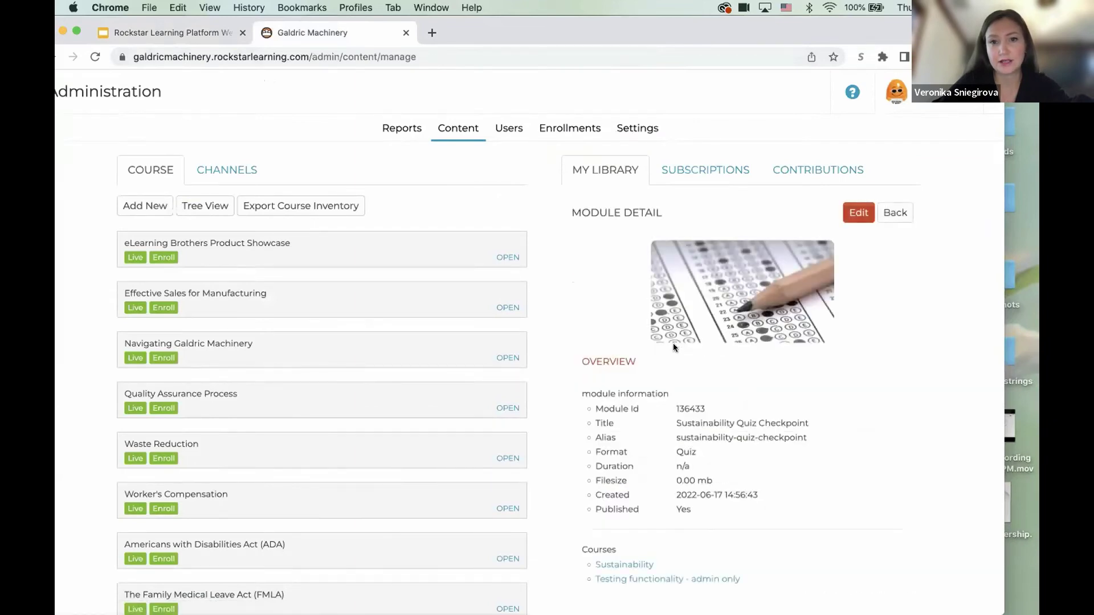
scroll(691, 422, down, 3)
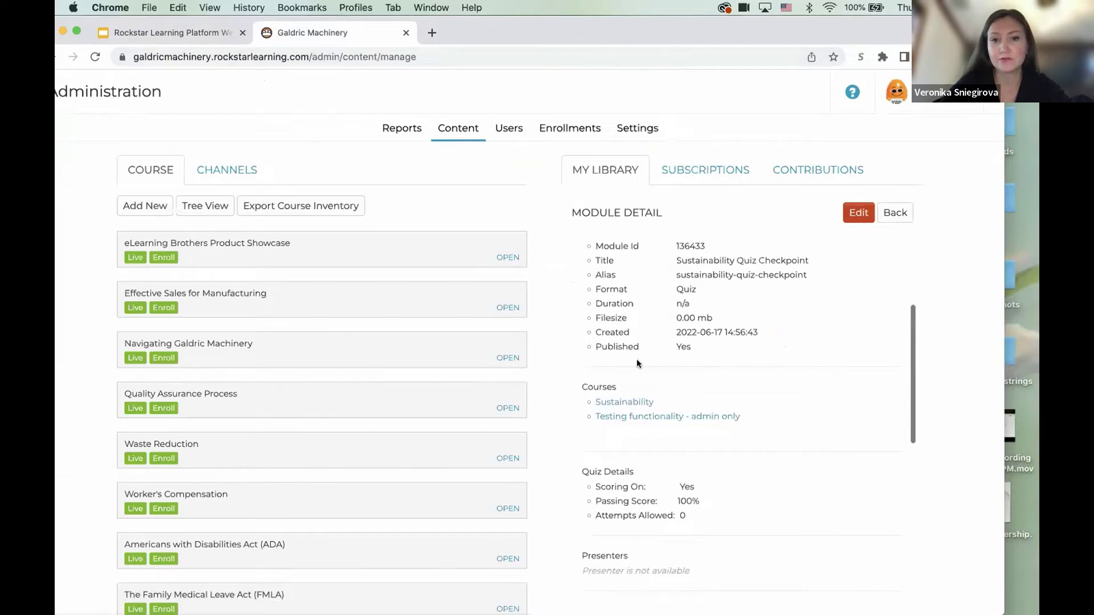
- View the module's courses: Sustainability and Testing functionality - admin only
click(633, 400)
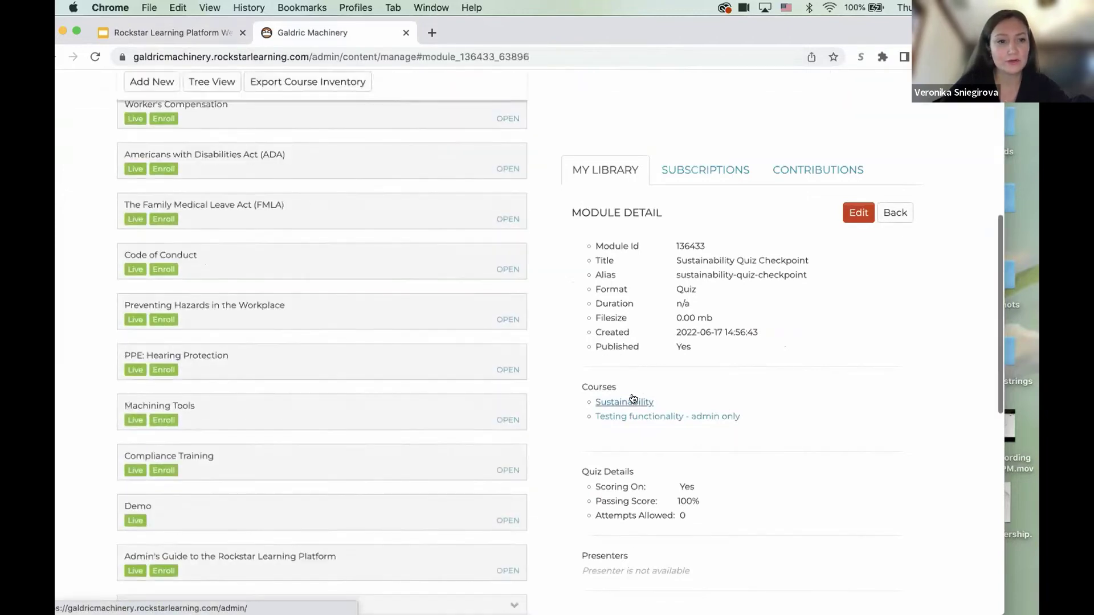
scroll(490, 349, up, 4)
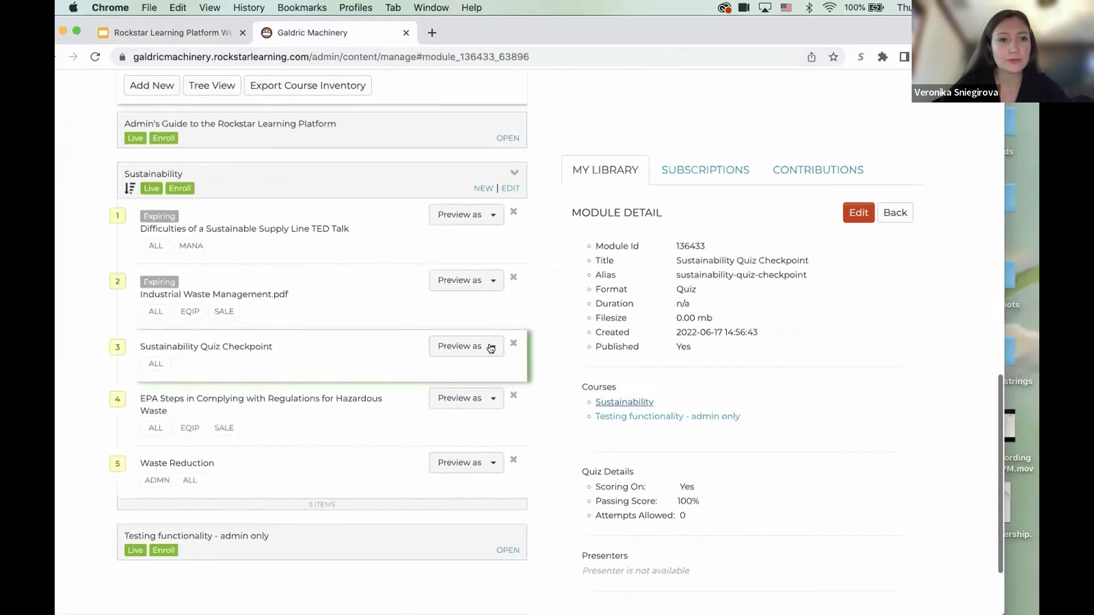
click(637, 417)
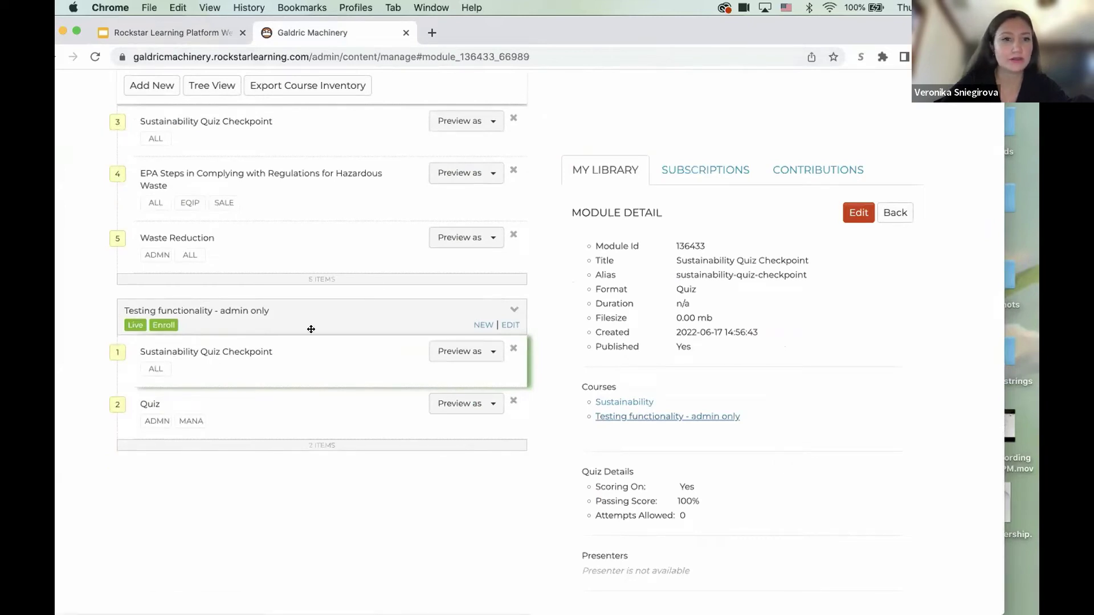
- Glance at the webinar slides, then return to the admin content page
click(190, 33)
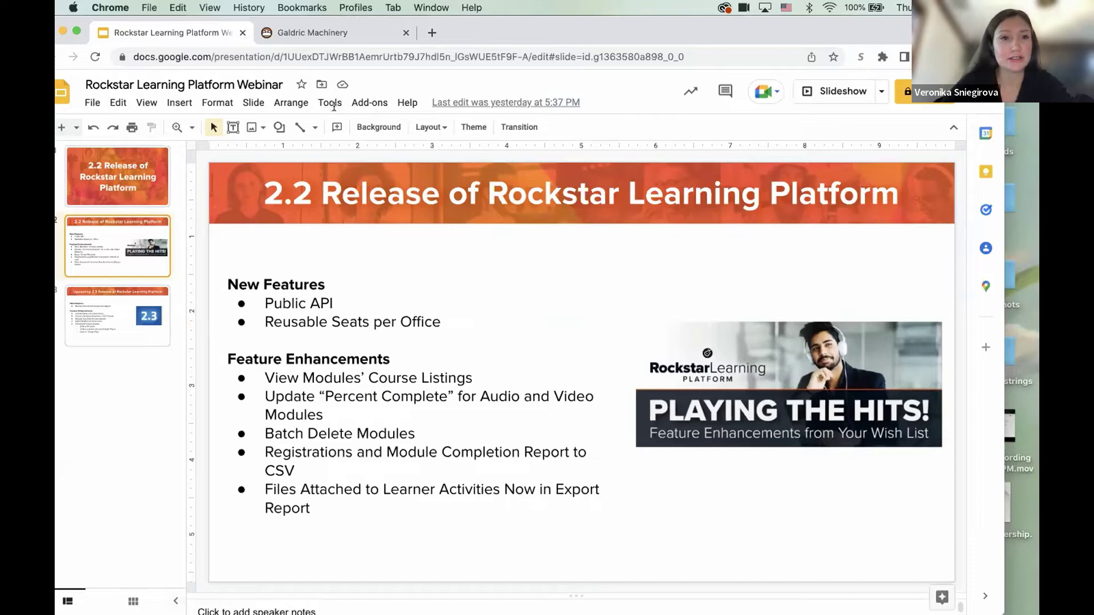
click(319, 32)
scroll(383, 161, up, 20)
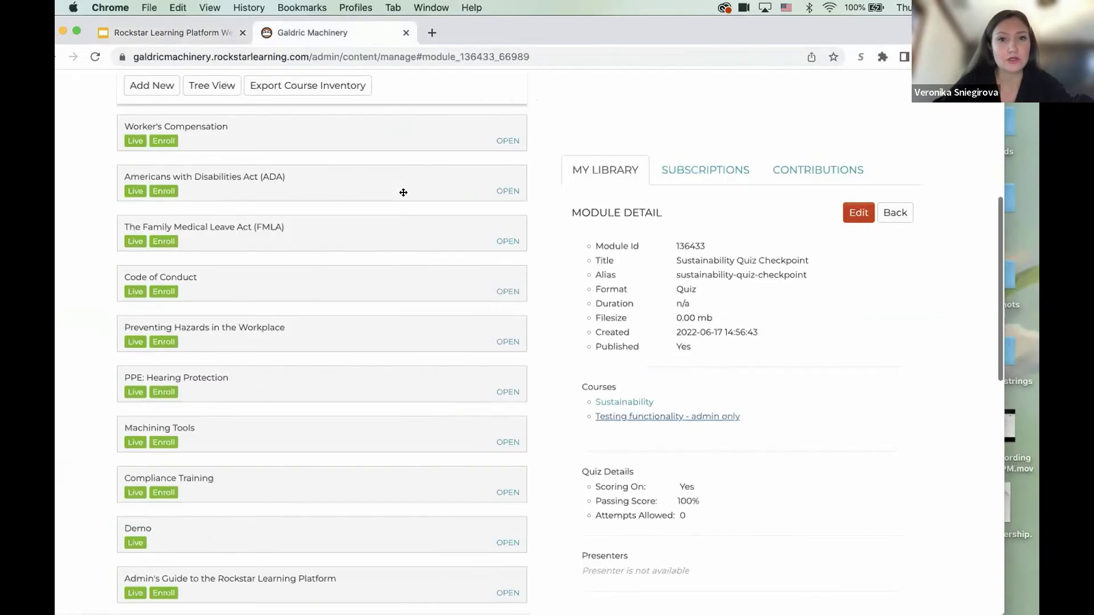
- Open the Completion report by Modules under Reports
click(391, 130)
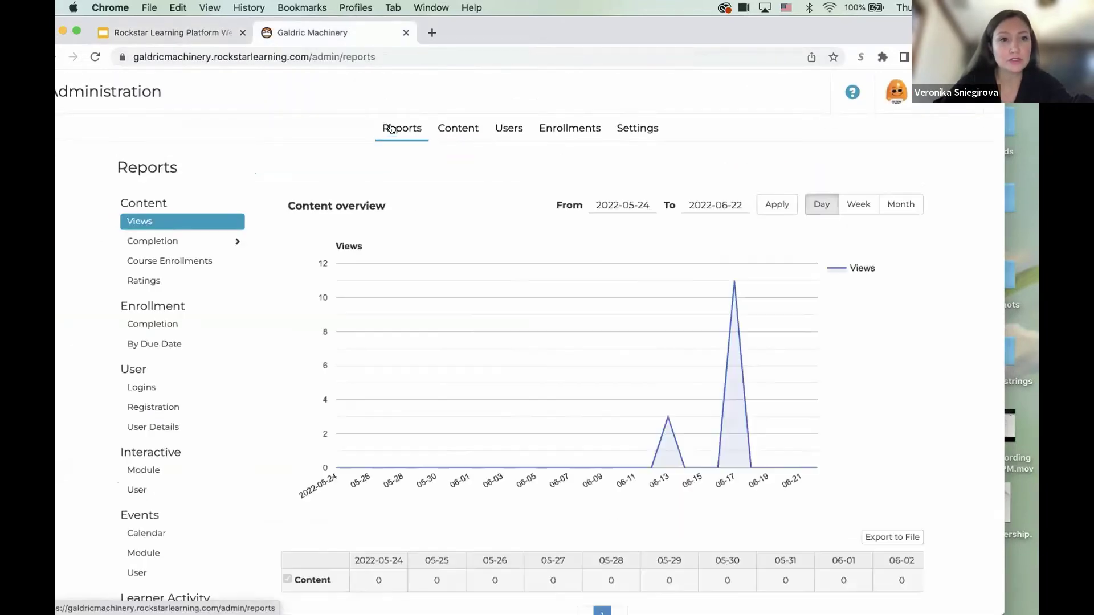
click(209, 245)
click(189, 301)
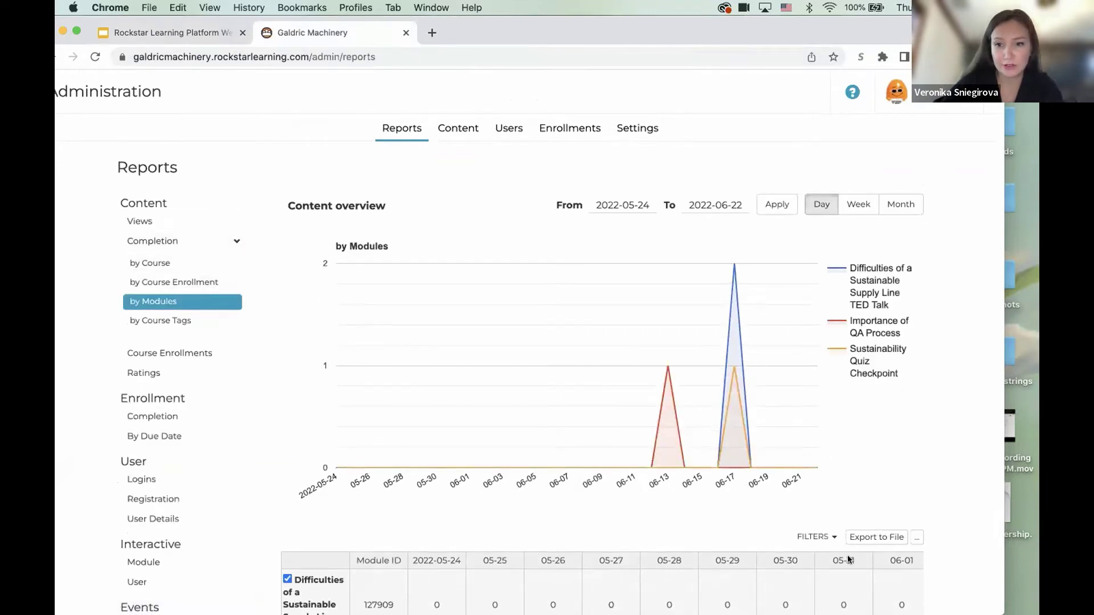
- Download the Update Completion Status template and open the xlsx
click(916, 537)
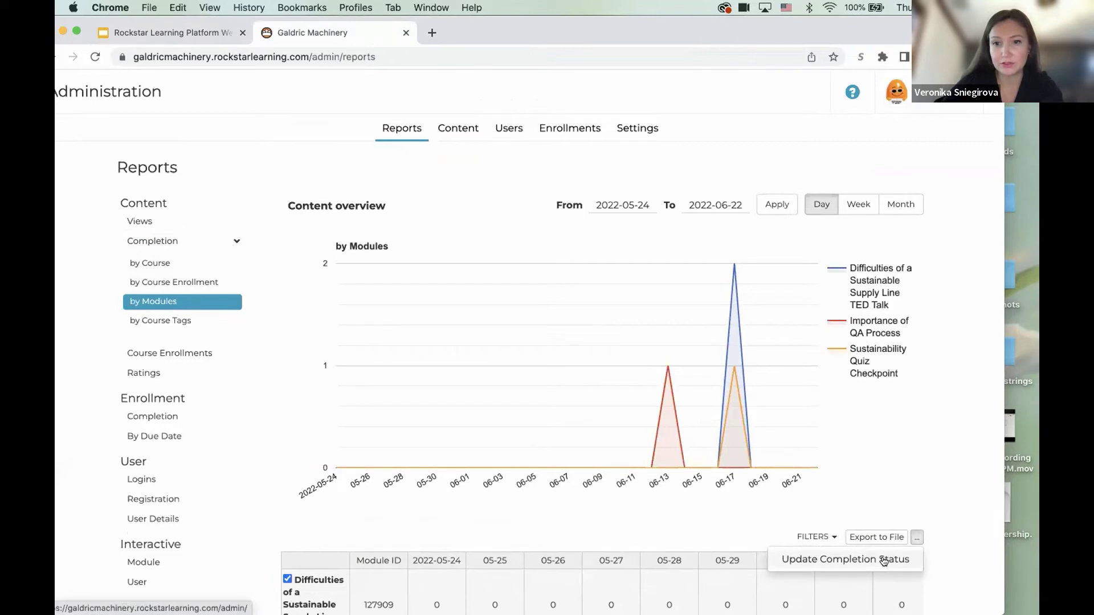
click(898, 551)
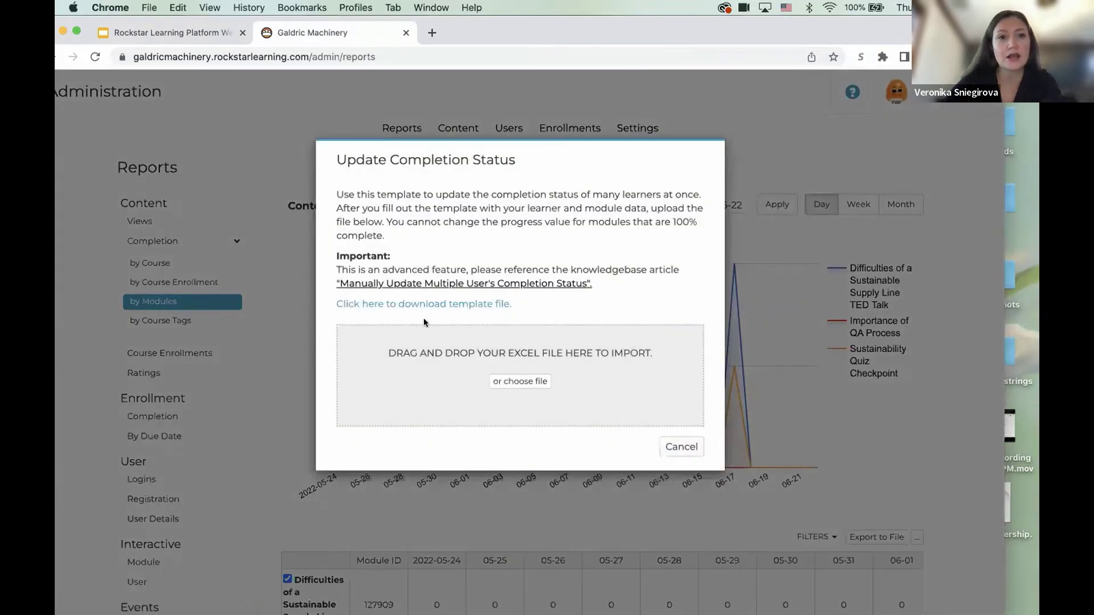
click(411, 306)
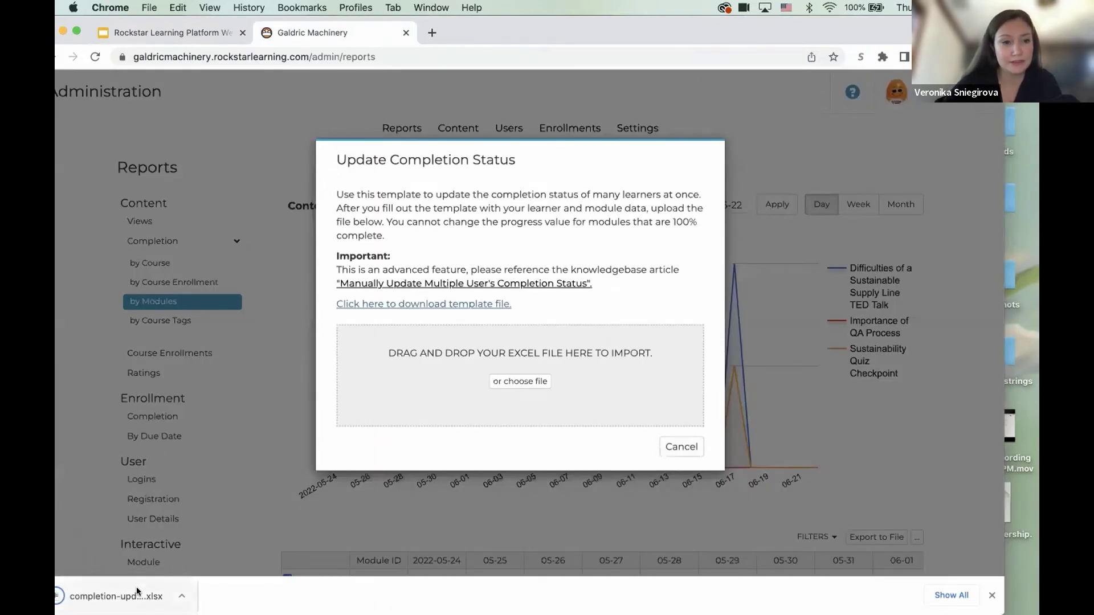
click(136, 593)
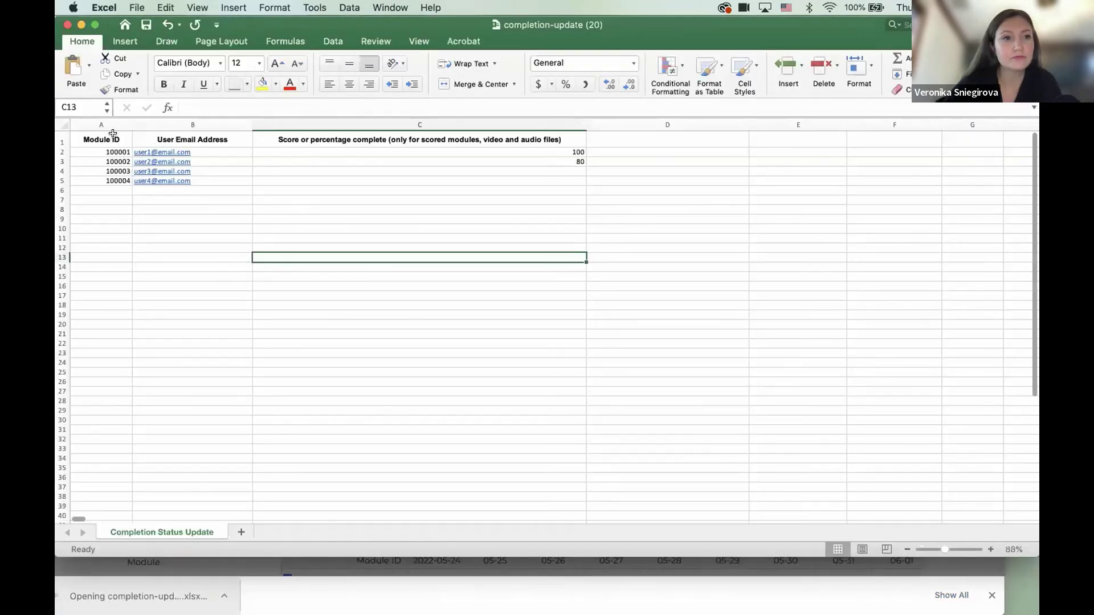
- Look up and copy module ID 127909 from the admin completion report
click(113, 149)
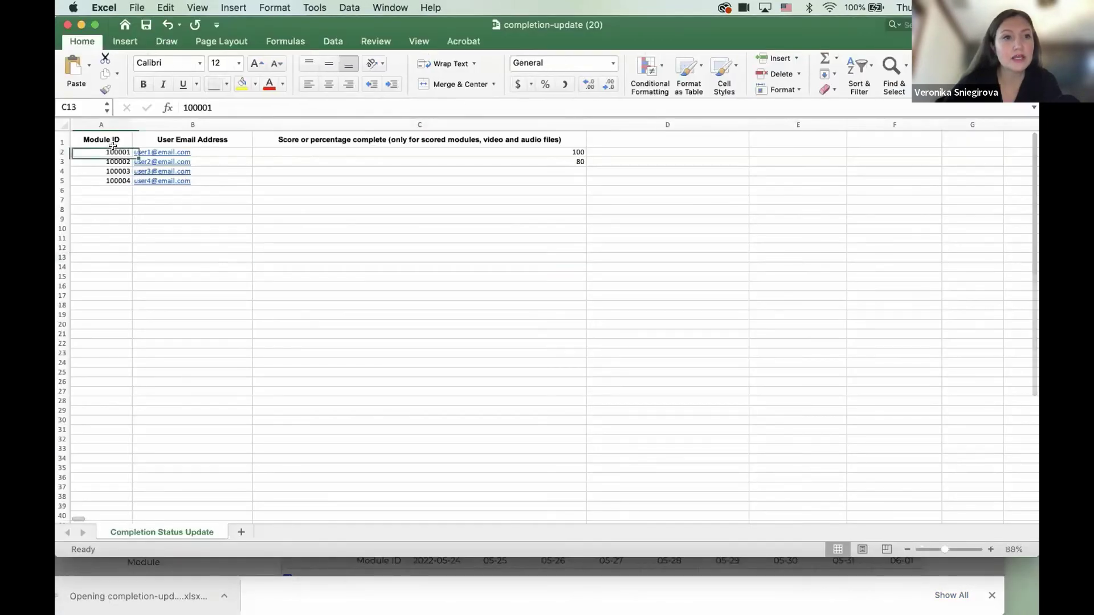
click(215, 567)
click(681, 449)
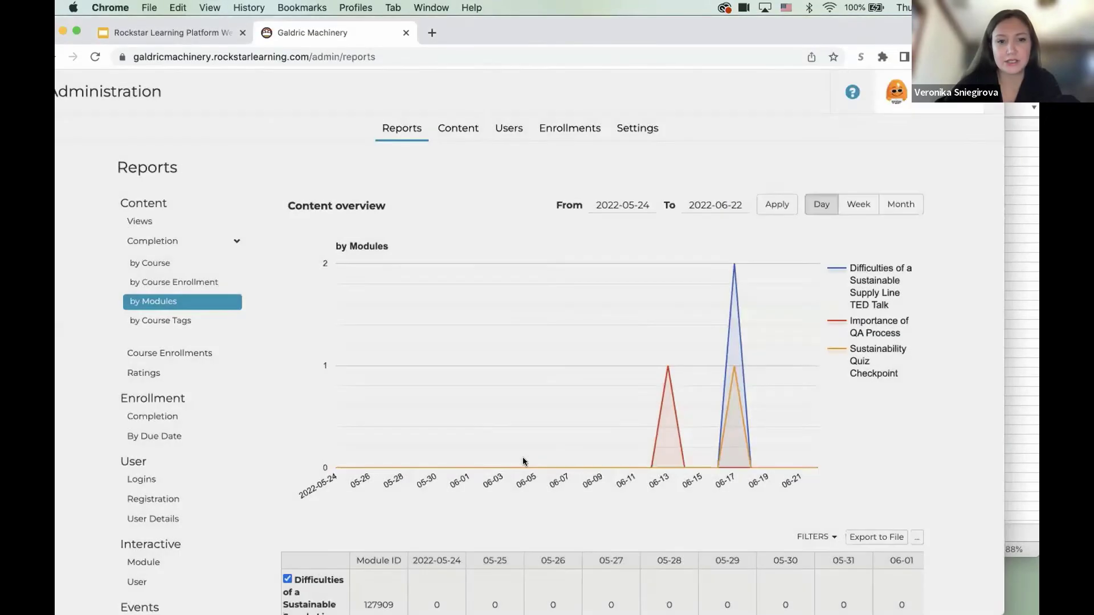
scroll(357, 363, down, 5)
drag(362, 399, 397, 399)
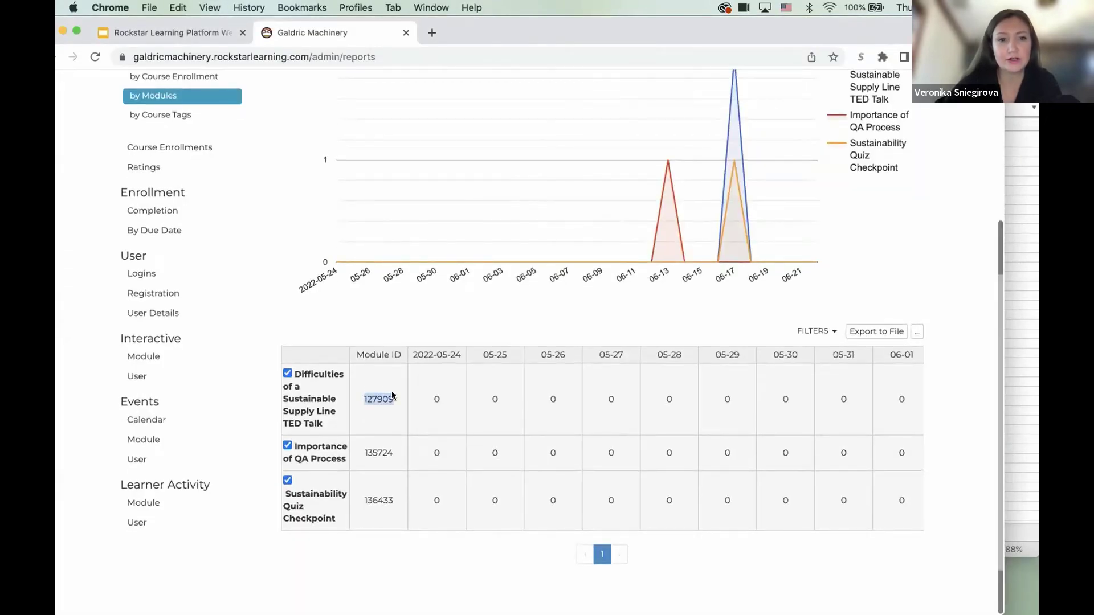
scroll(419, 144, up, 5)
- In a new content management tab, find Sustainability Quiz Checkpoint's module ID 136433
right_click(446, 128)
click(462, 137)
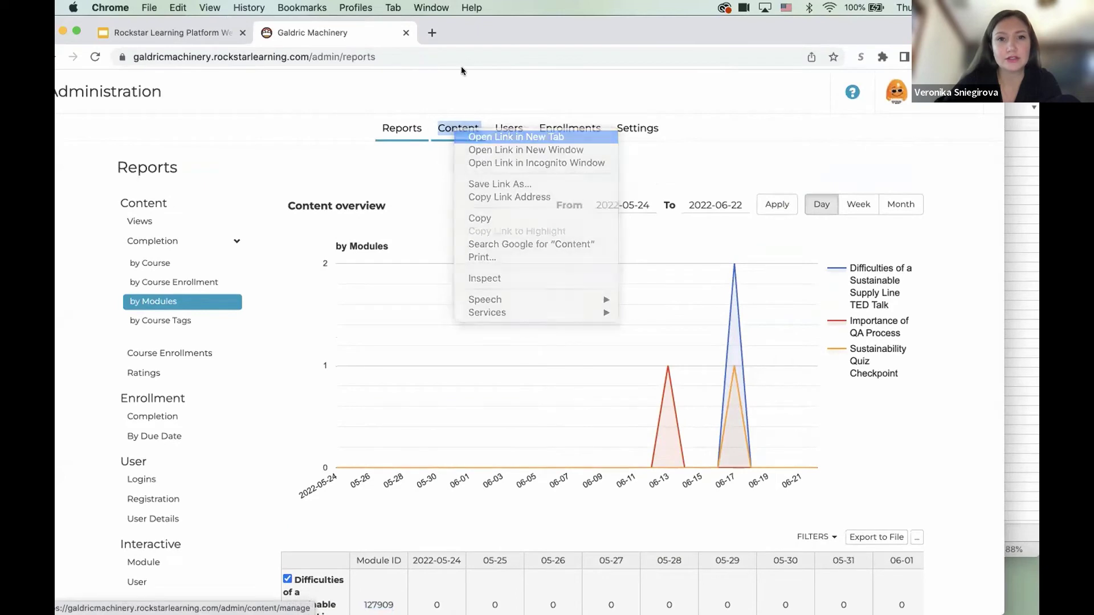
click(446, 34)
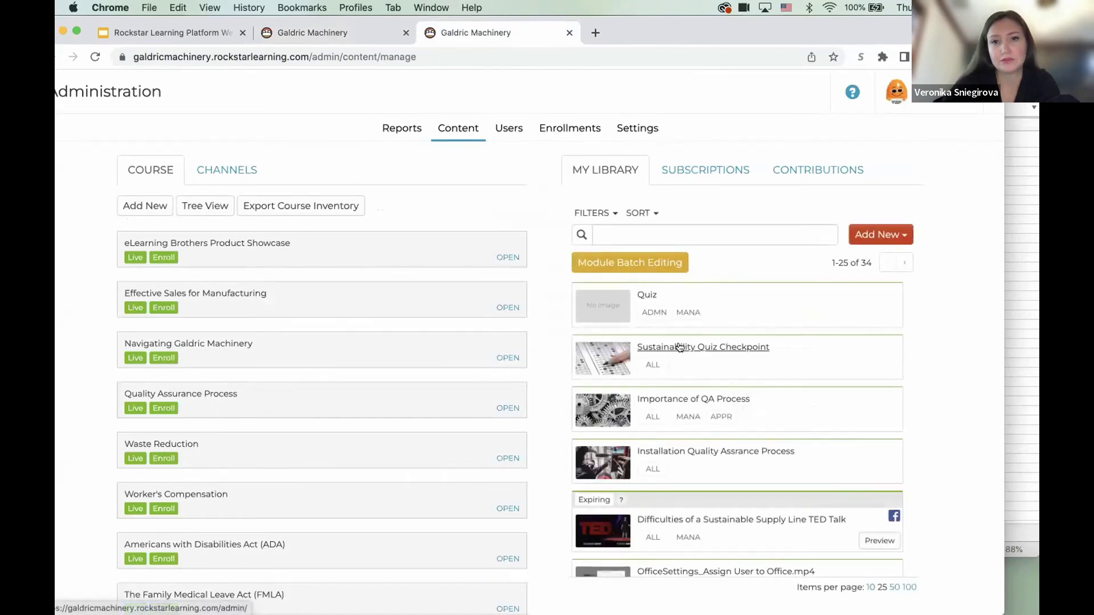
click(681, 345)
drag(712, 411, 672, 405)
- In the template, change module 100001's score in C2 from 100 to 50
mouse_move(66, 336)
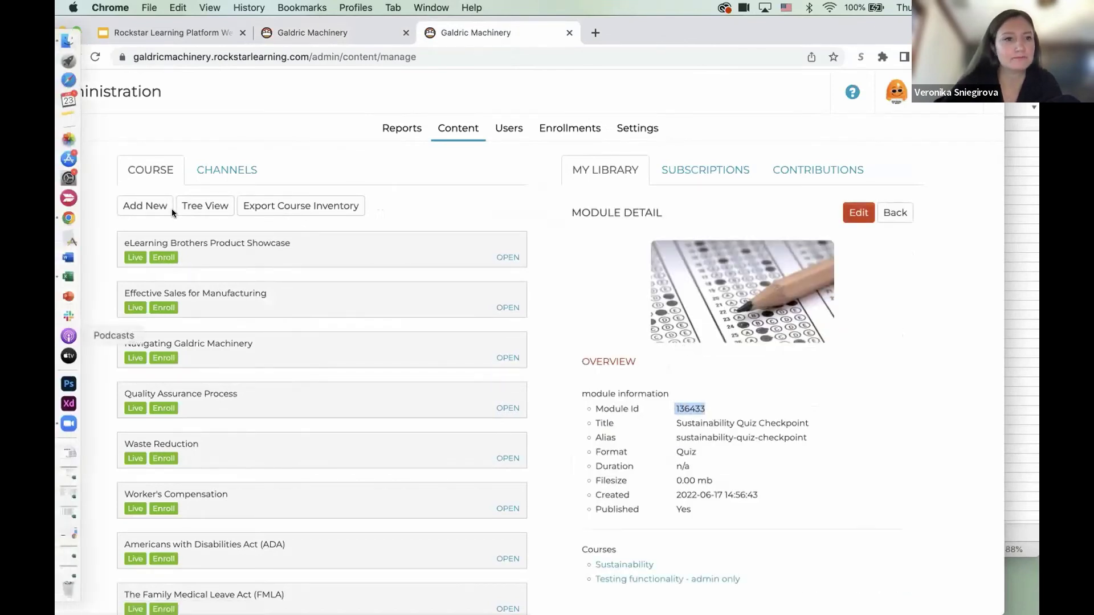
click(67, 278)
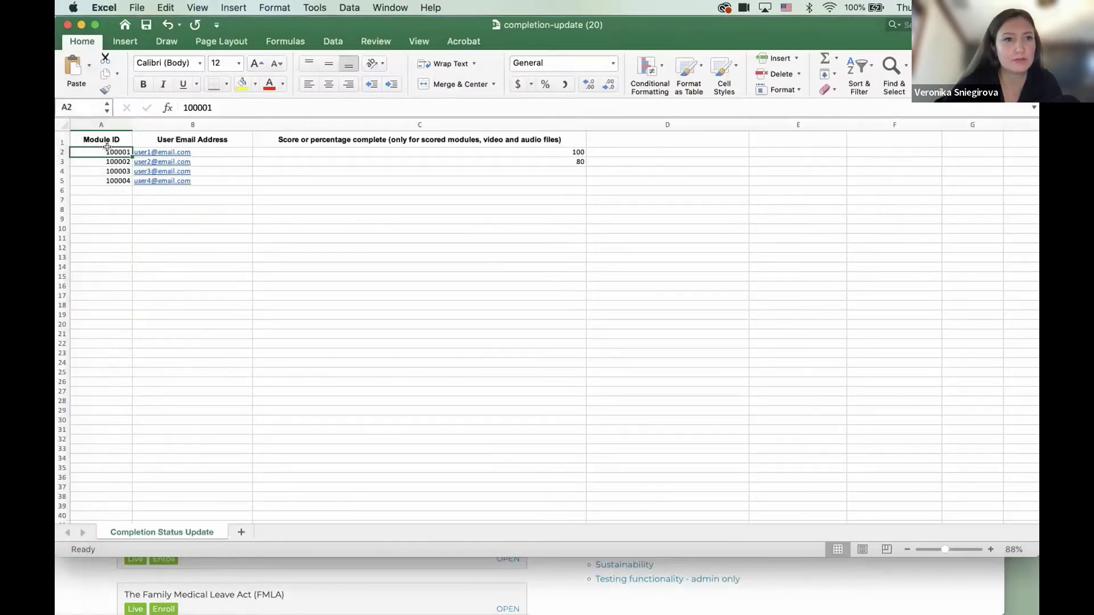
click(218, 148)
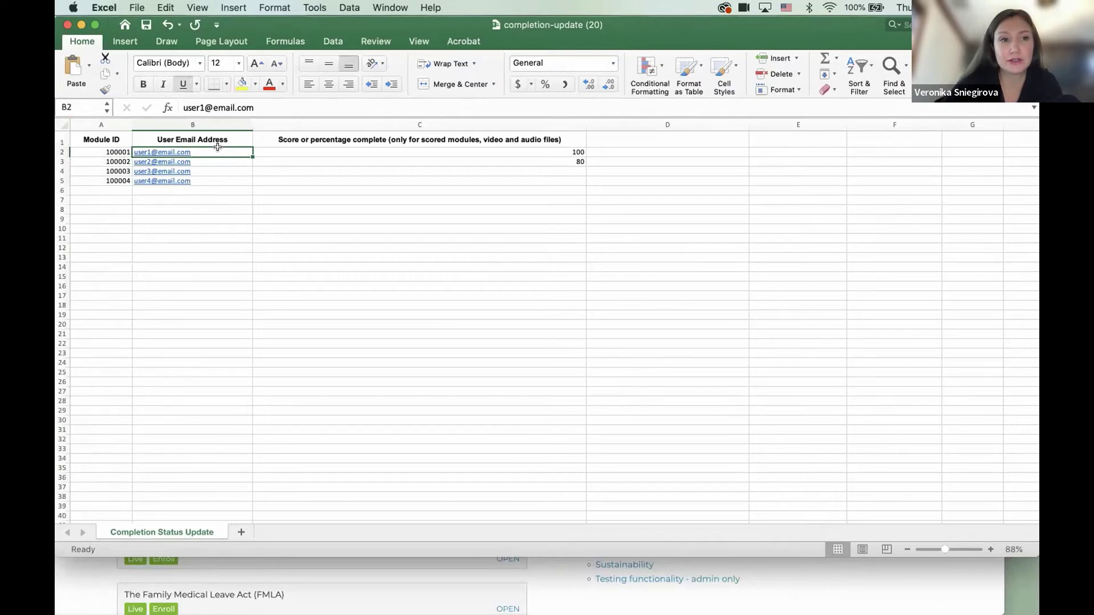
click(277, 149)
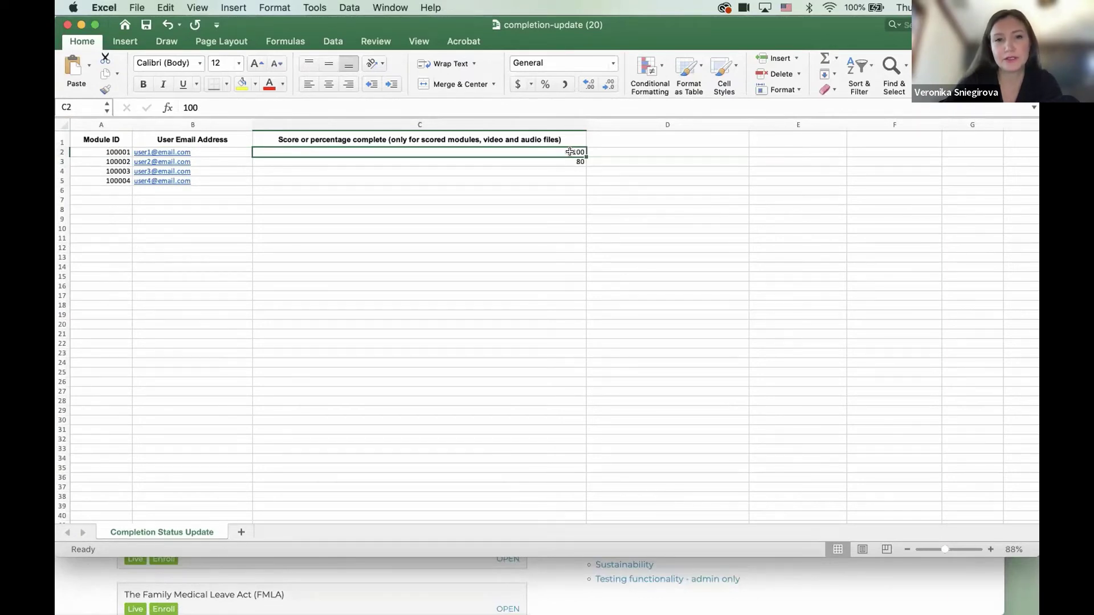
drag(202, 107, 164, 107)
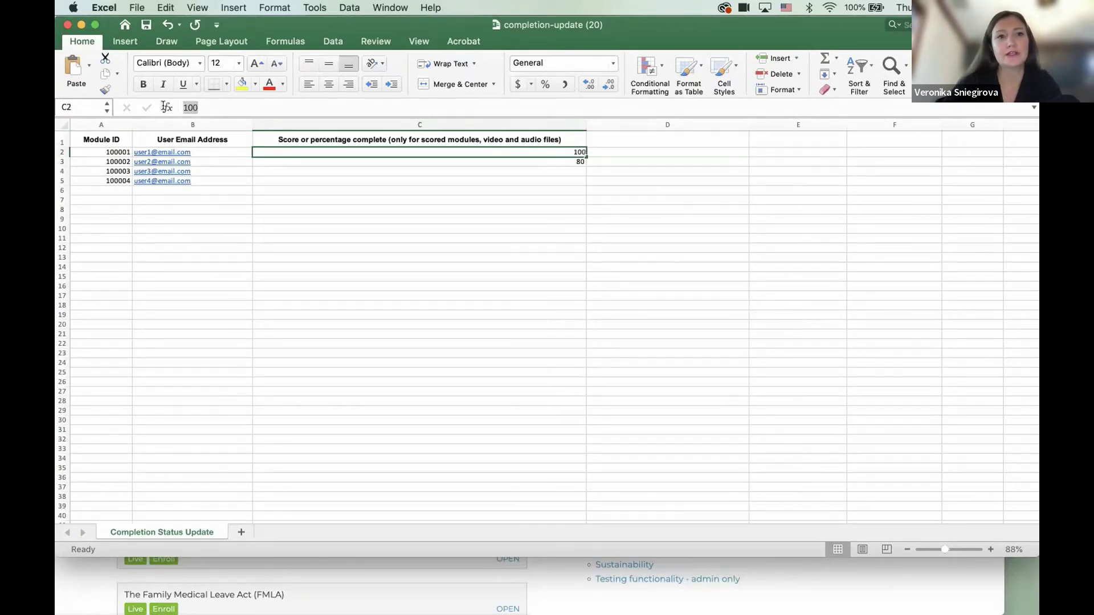
text(50)
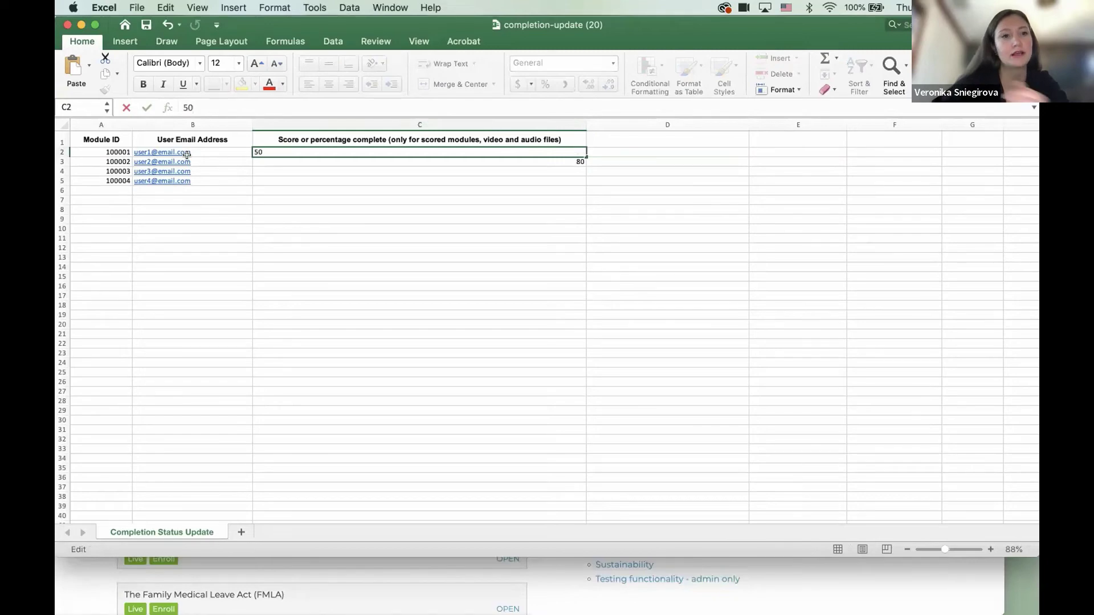
click(187, 155)
click(113, 151)
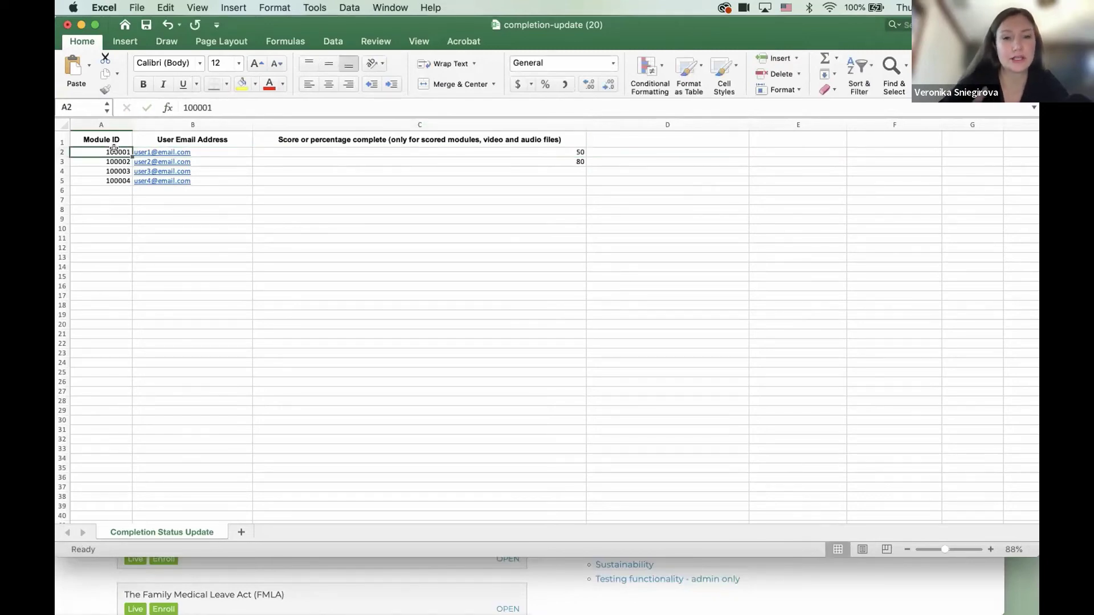
- Open the completion-file chooser, cancel it and close the dialog, then return to the slides
click(81, 25)
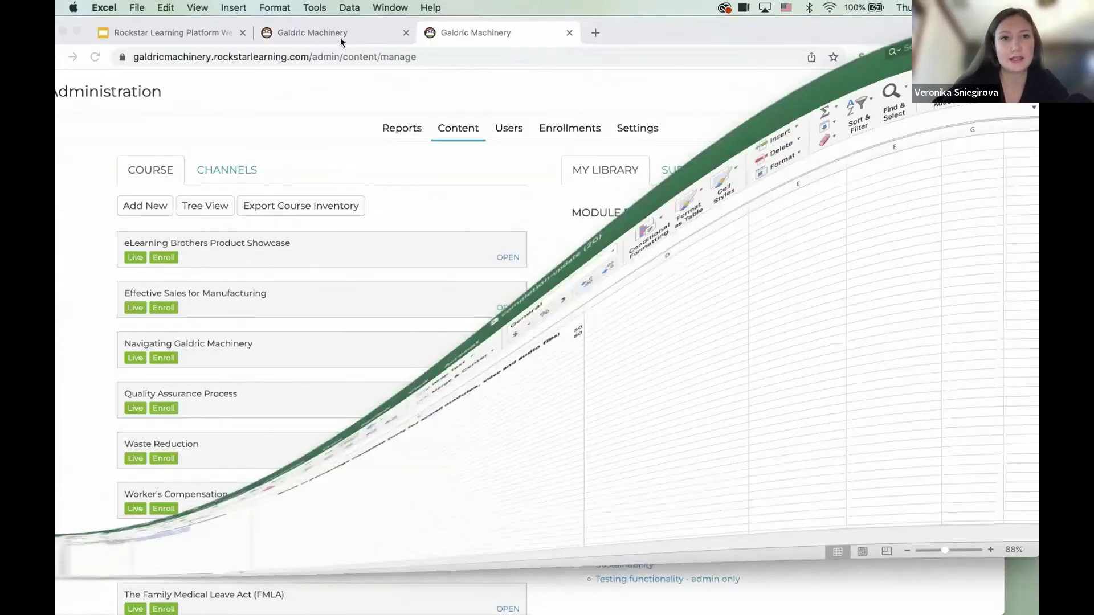
click(340, 37)
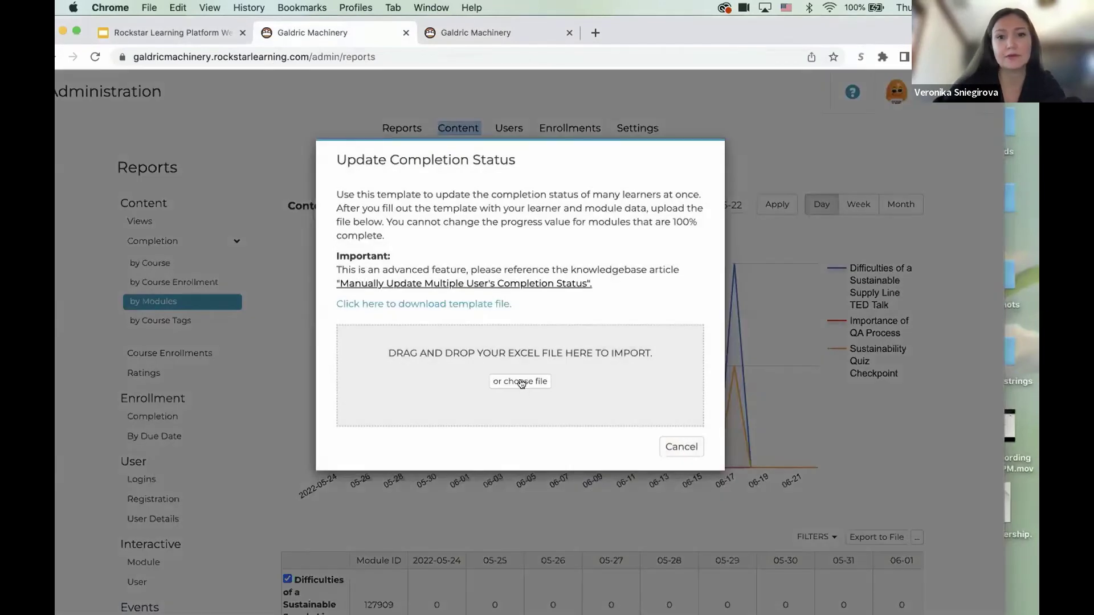
click(521, 381)
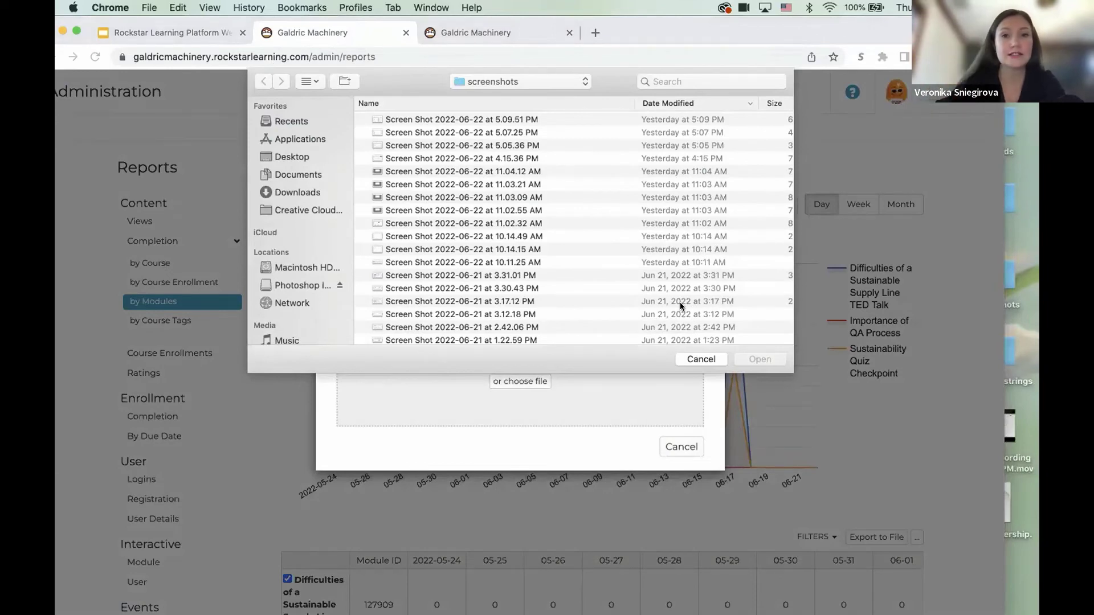
click(700, 359)
click(681, 446)
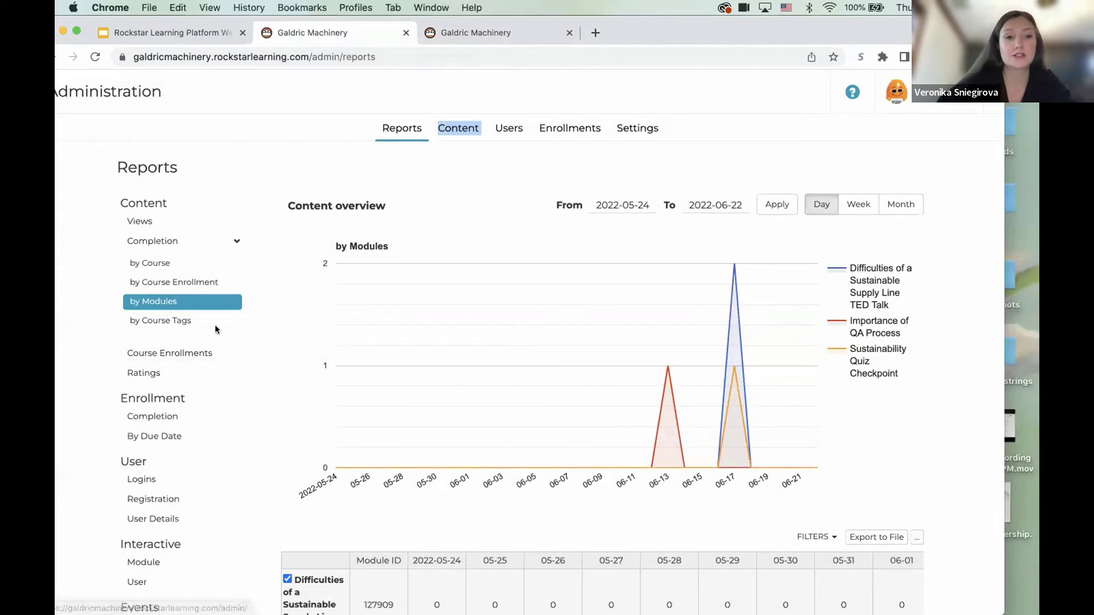
scroll(159, 465, down, 3)
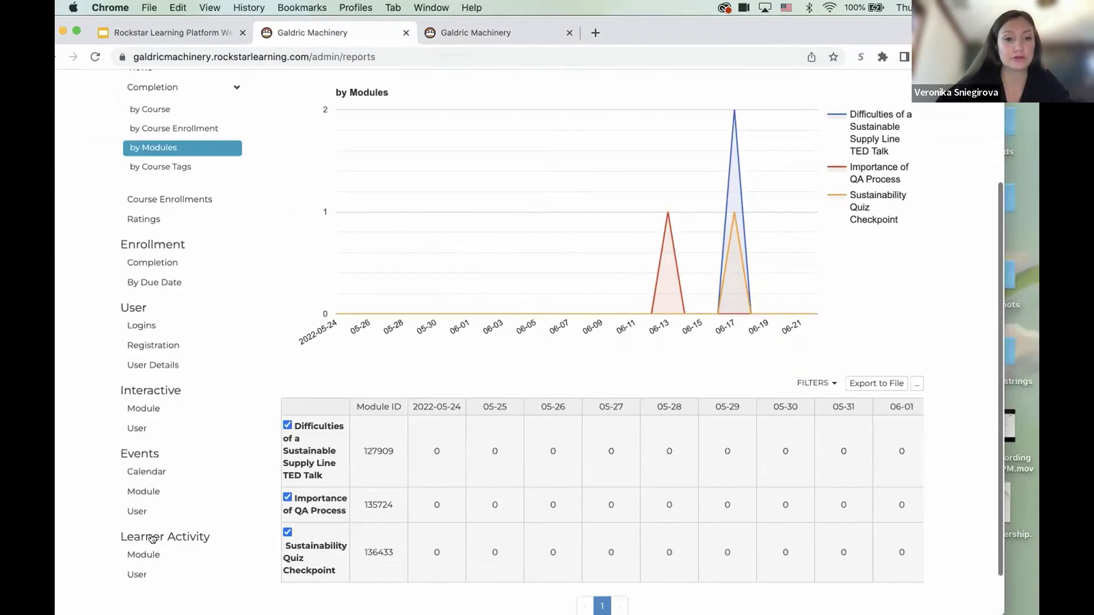
click(151, 34)
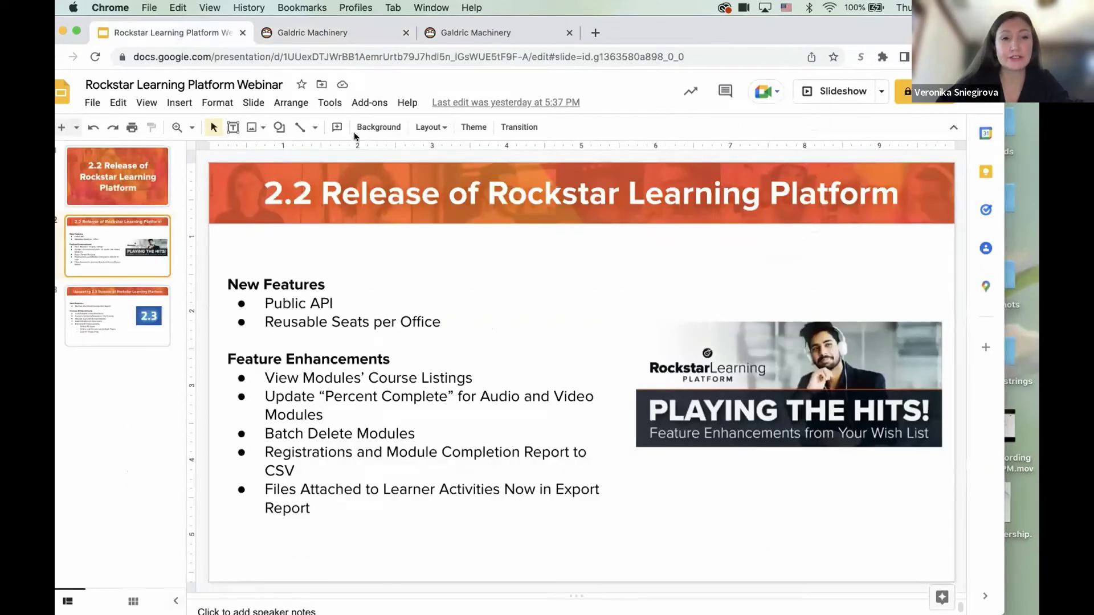
- Switch back to the Galdric Machinery admin completion-by-modules report
click(342, 35)
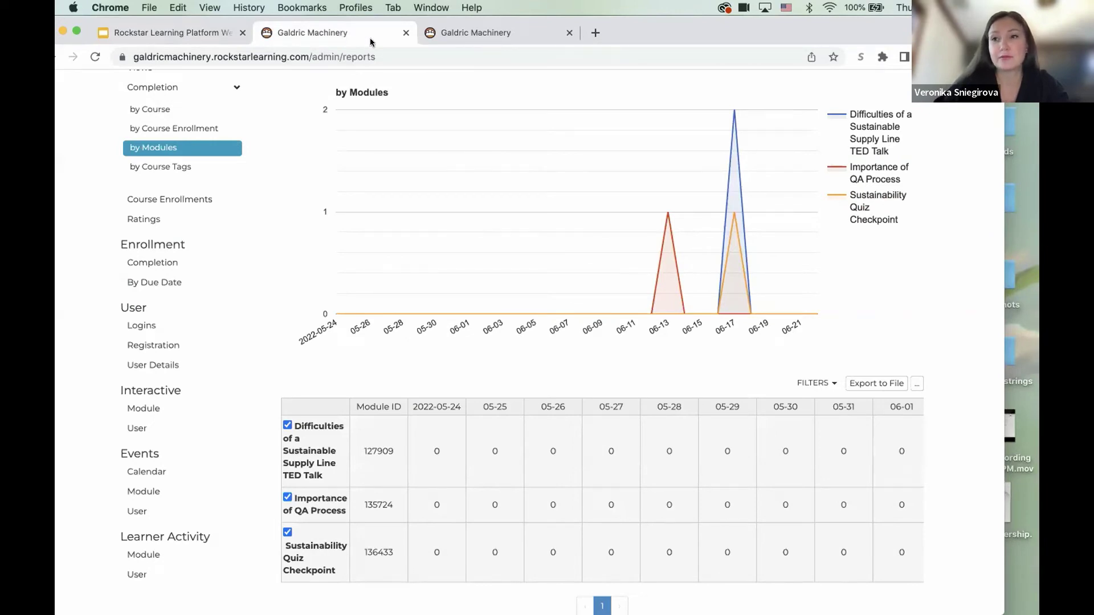
- In Content, turn on Module Batch Editing, select all library modules, and edit them
scroll(446, 142, up, 3)
click(459, 129)
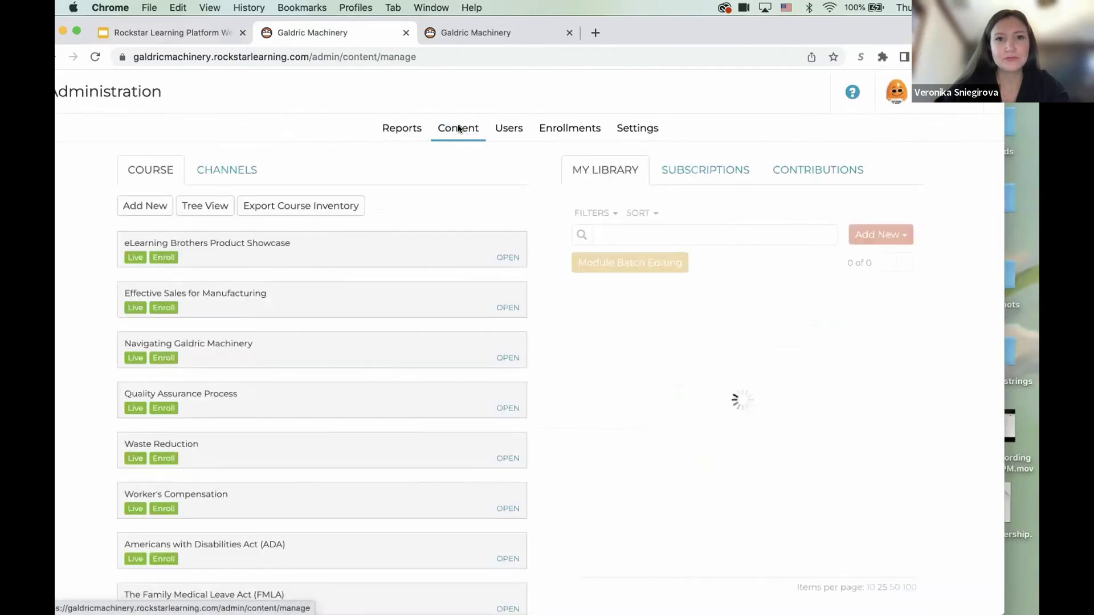
click(594, 263)
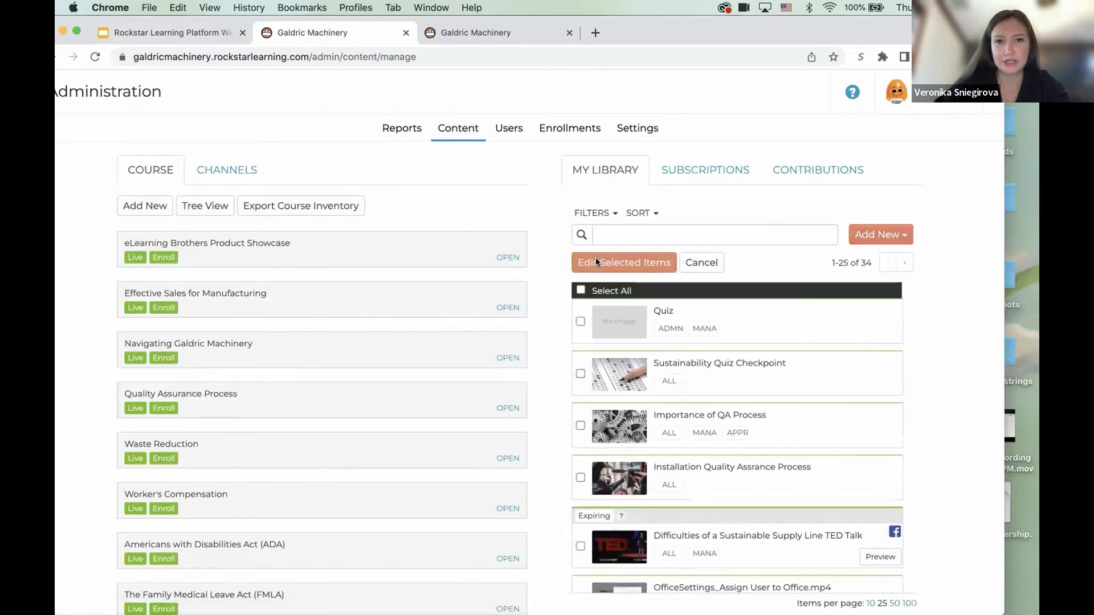
click(580, 290)
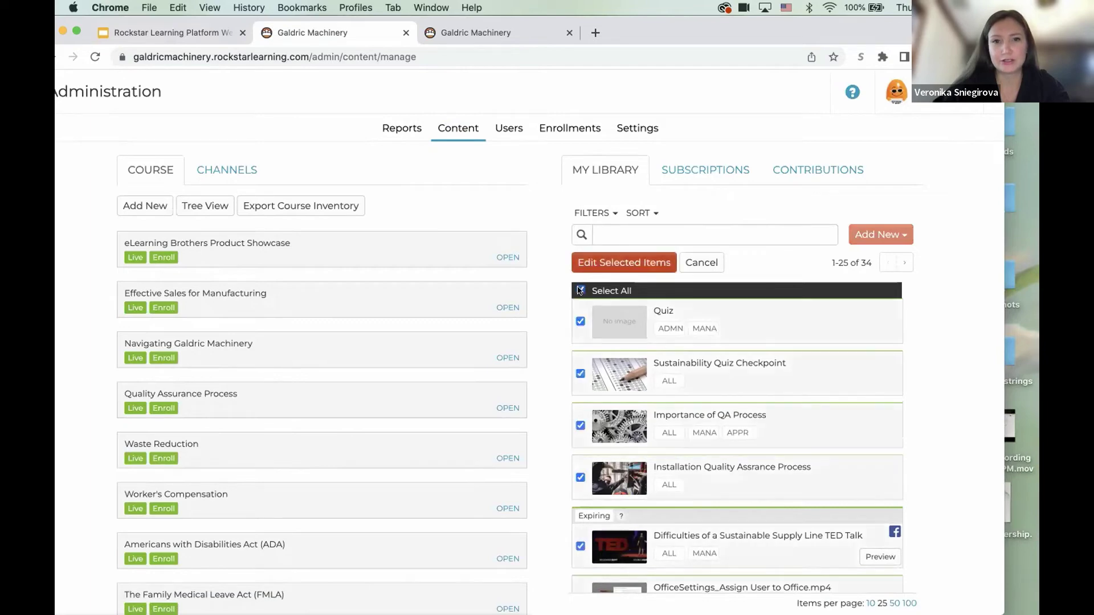
click(609, 263)
- Start deleting the 25 selected modules, then cancel and close the editor
scroll(422, 407, down, 10)
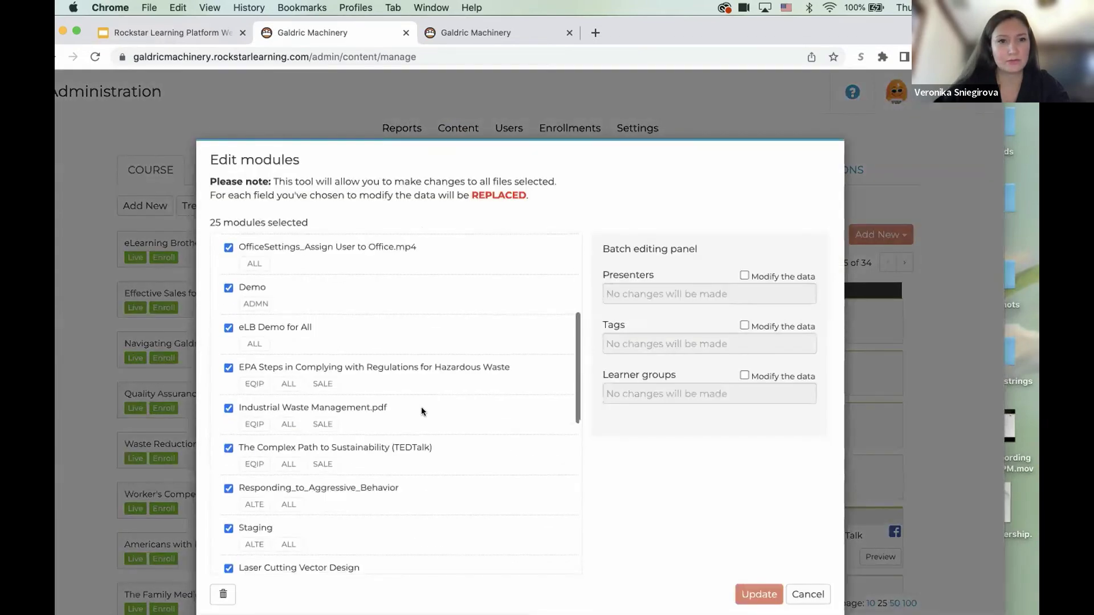
scroll(422, 406, down, 3)
click(223, 594)
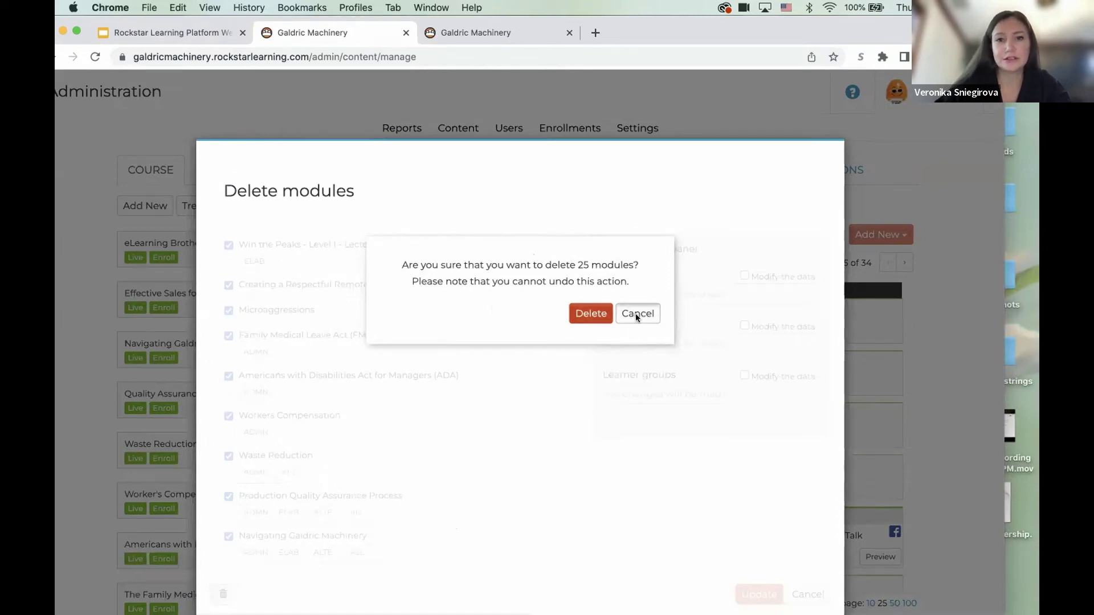
click(635, 313)
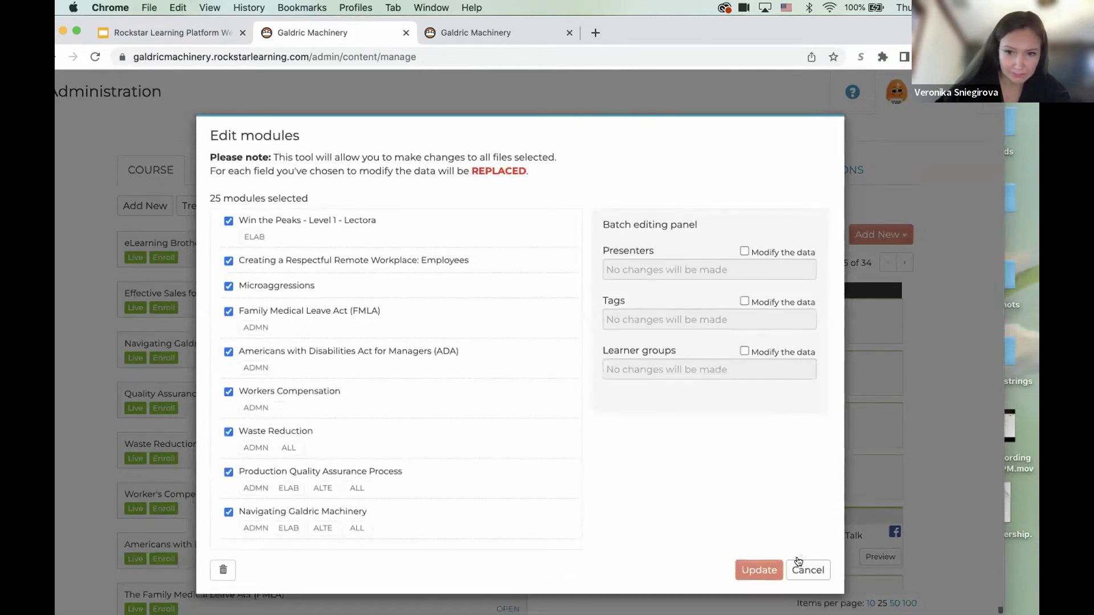
click(801, 562)
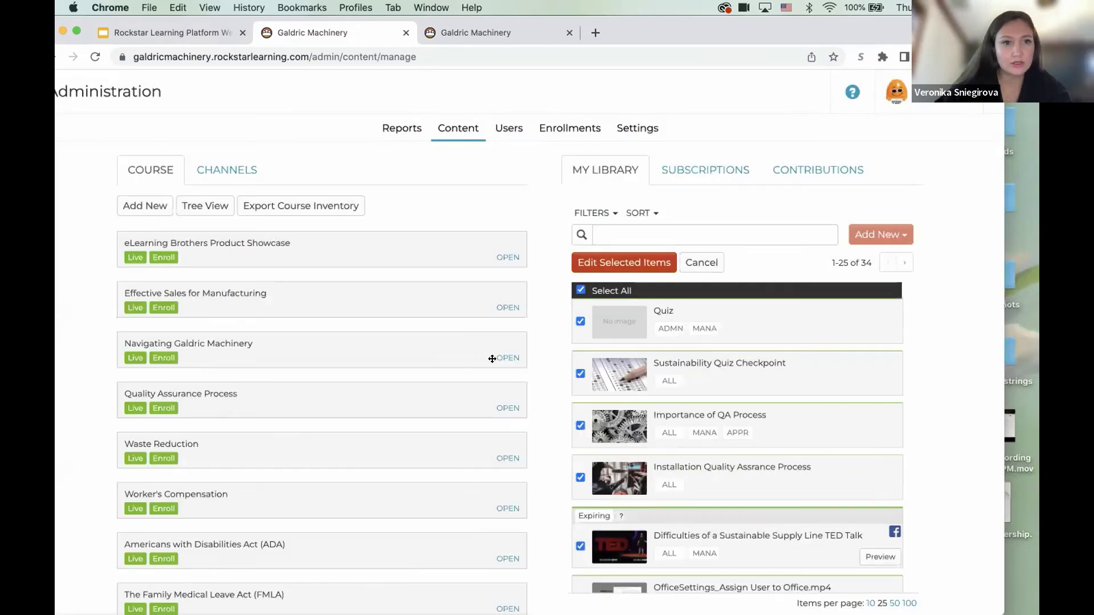
- Edit Navigating Galdric Machinery and batch-edit its four modules
click(505, 358)
click(505, 358)
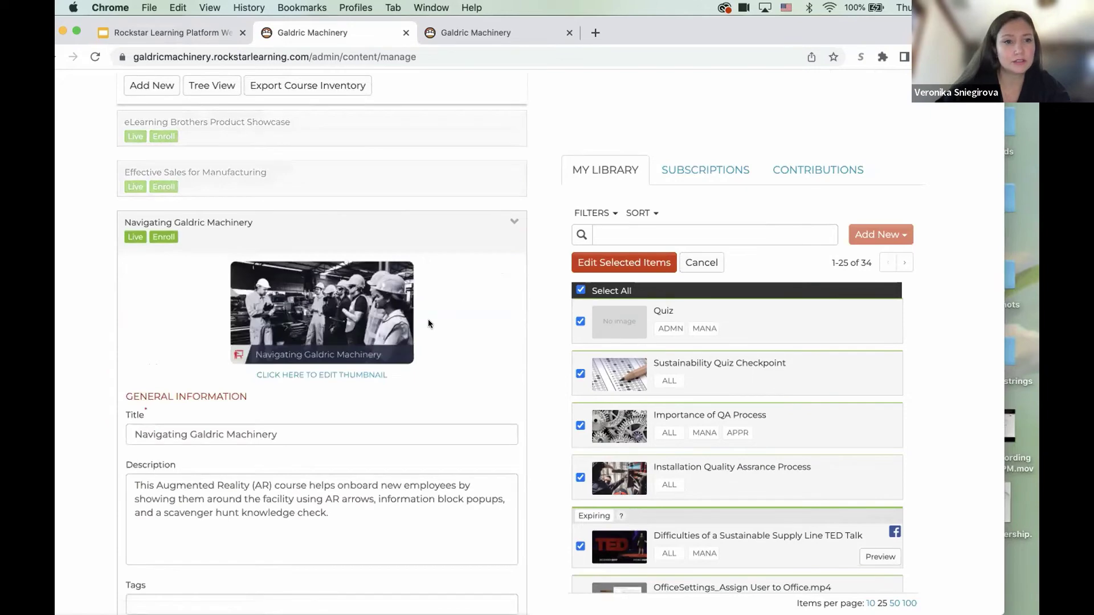
scroll(429, 319, down, 9)
scroll(429, 323, down, 7)
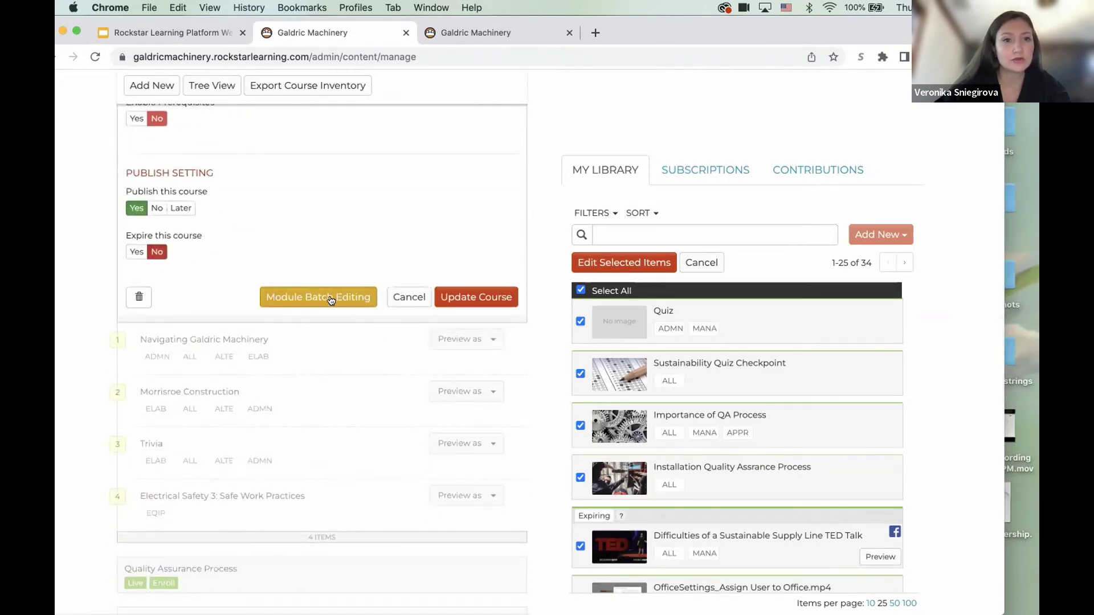
click(331, 298)
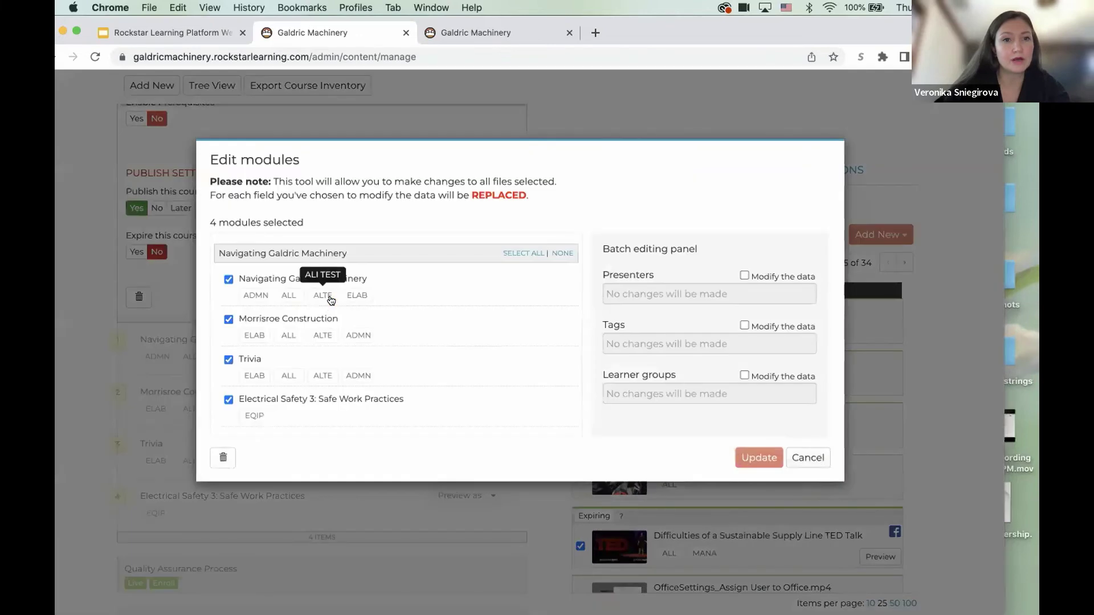
- Cancel deleting the four course modules, close the editor, and return to the slides
click(221, 459)
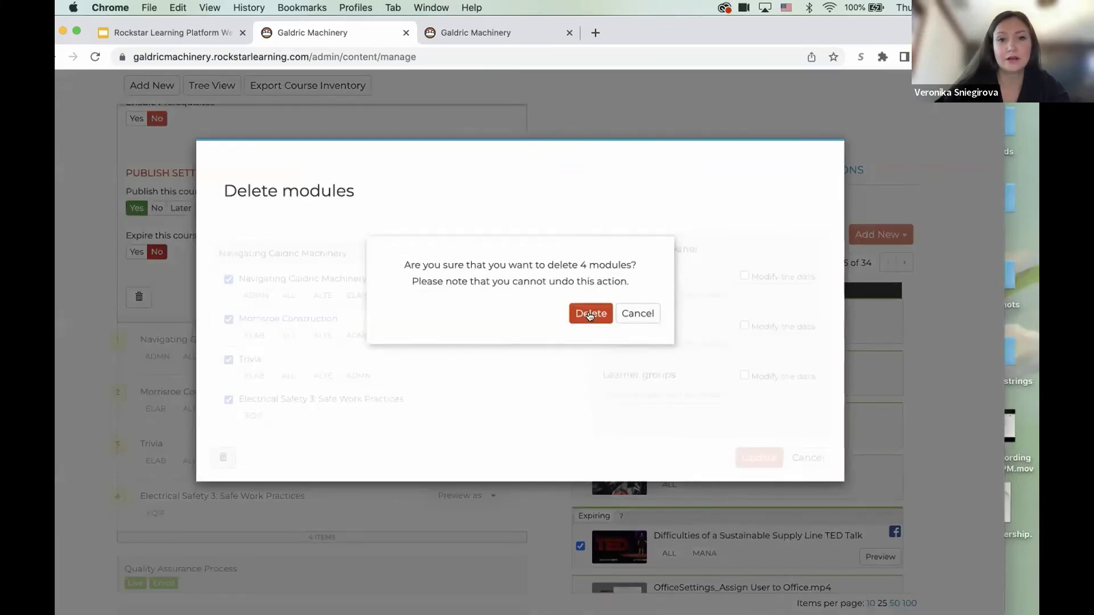
click(629, 312)
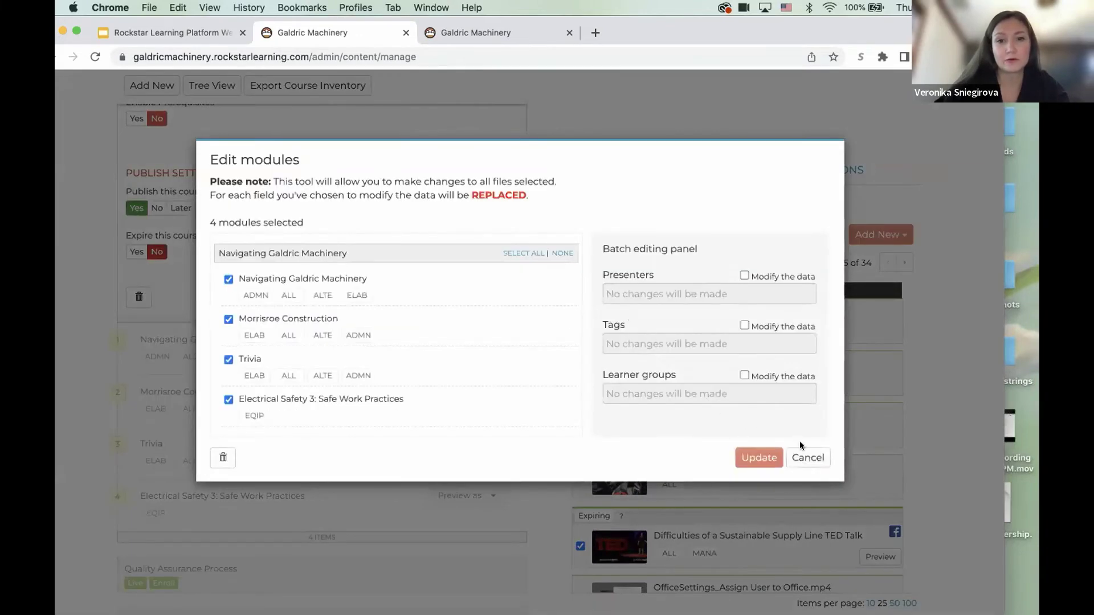
click(817, 457)
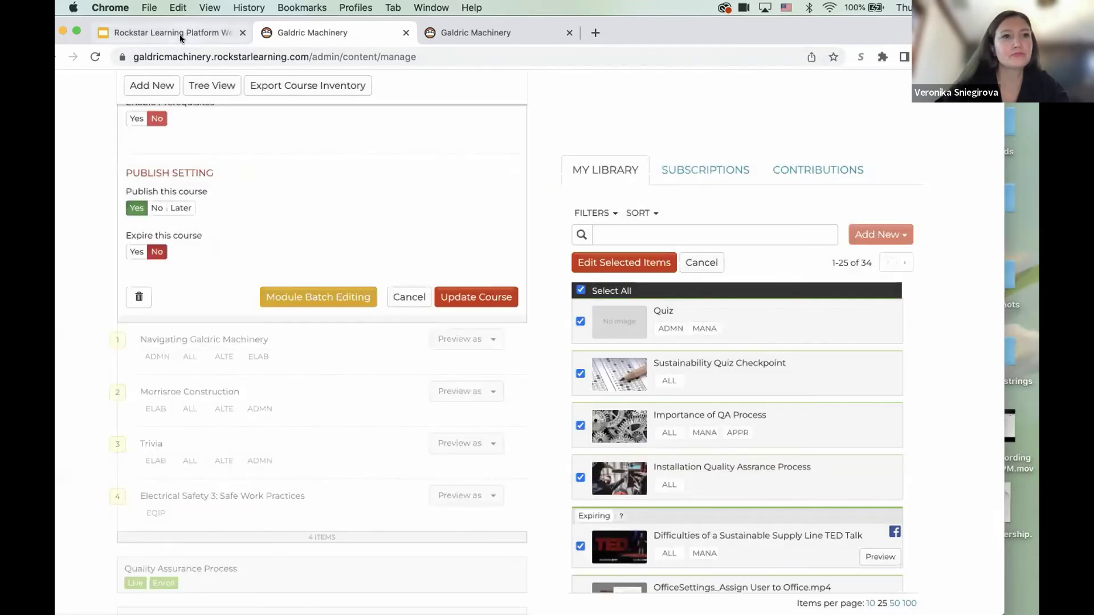
click(166, 33)
- Preview the Upcoming 2.3 slide, return to the 2.2 Release slide, and start the slideshow
key(Down)
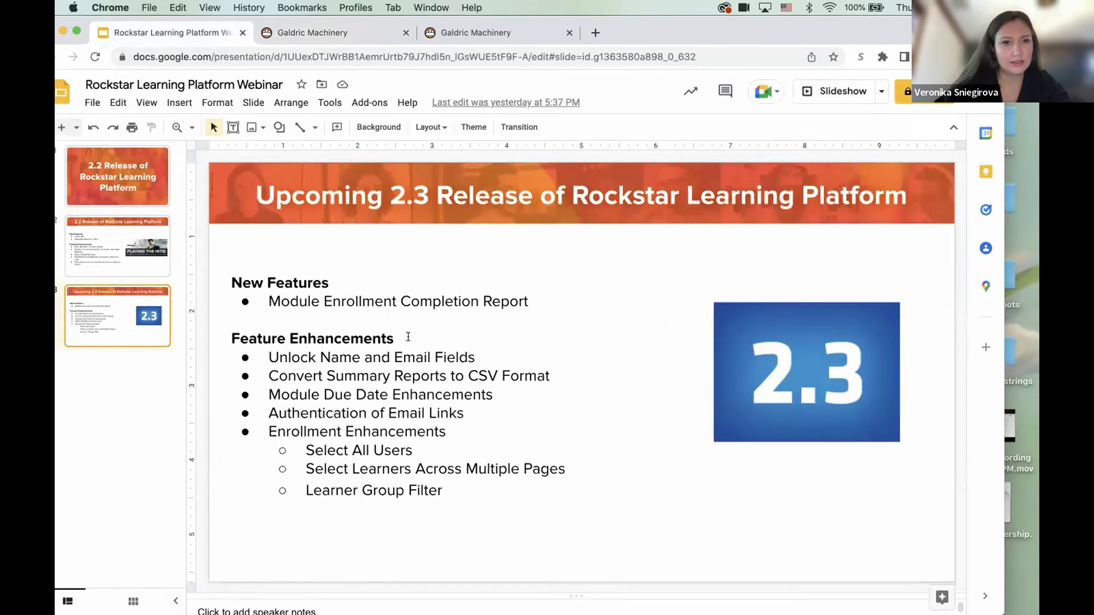
key(Up)
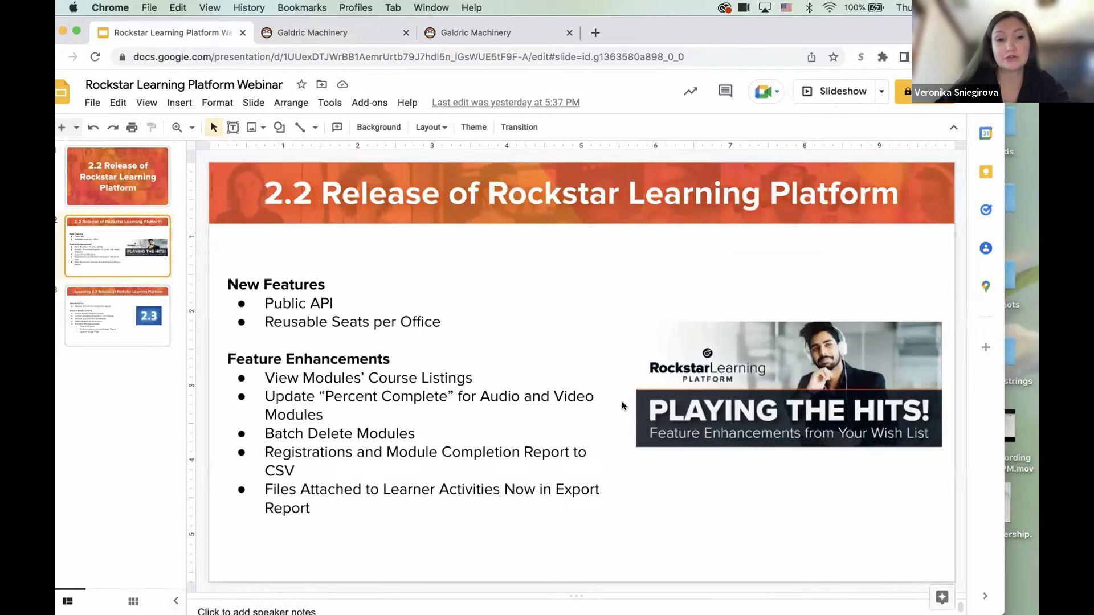
click(835, 91)
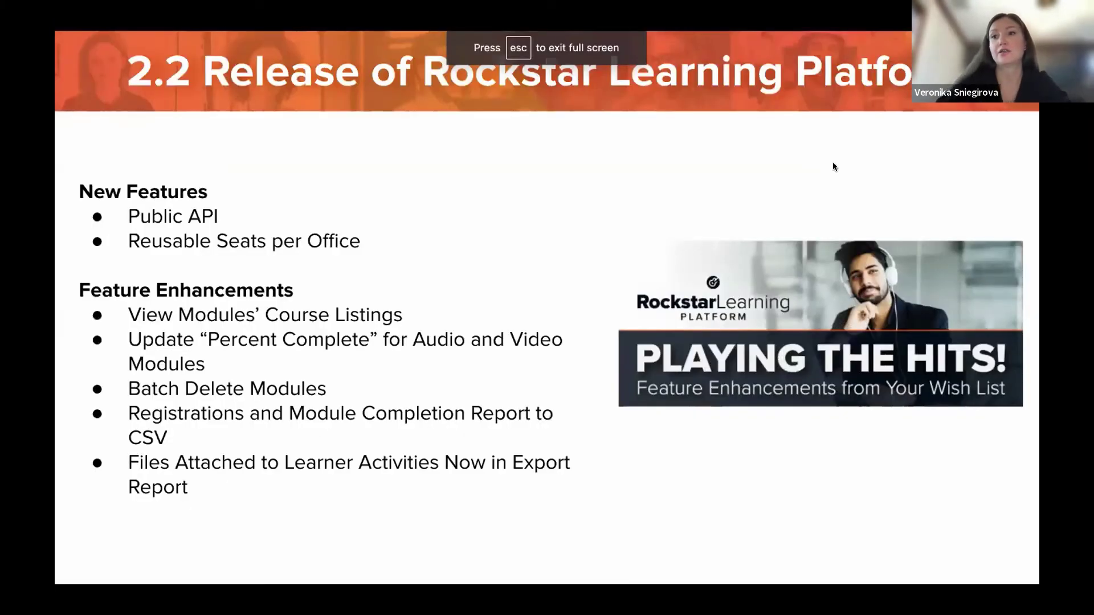